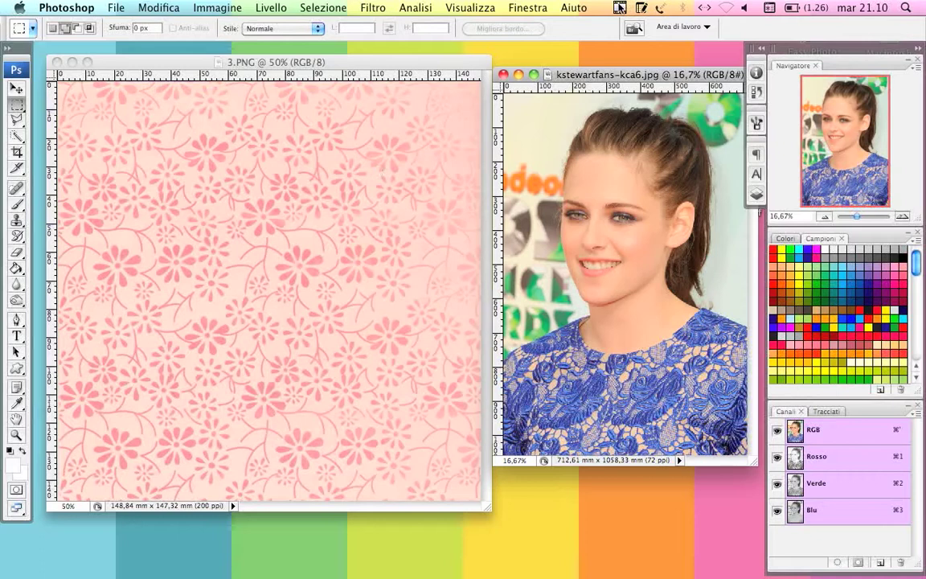
- Show 3.PNG and the portrait side by side, then drag the portrait with the Move tool
left_click(620, 8)
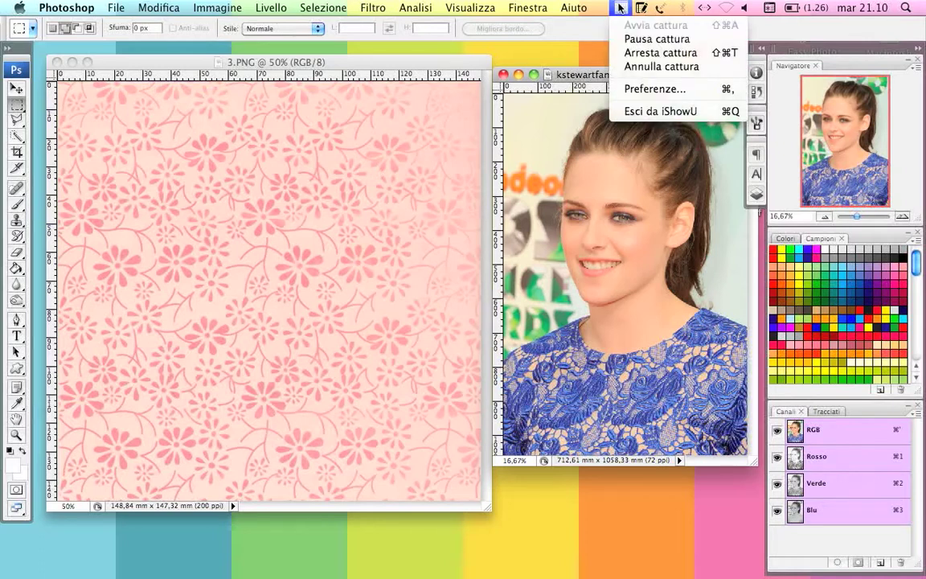
left_click(442, 110)
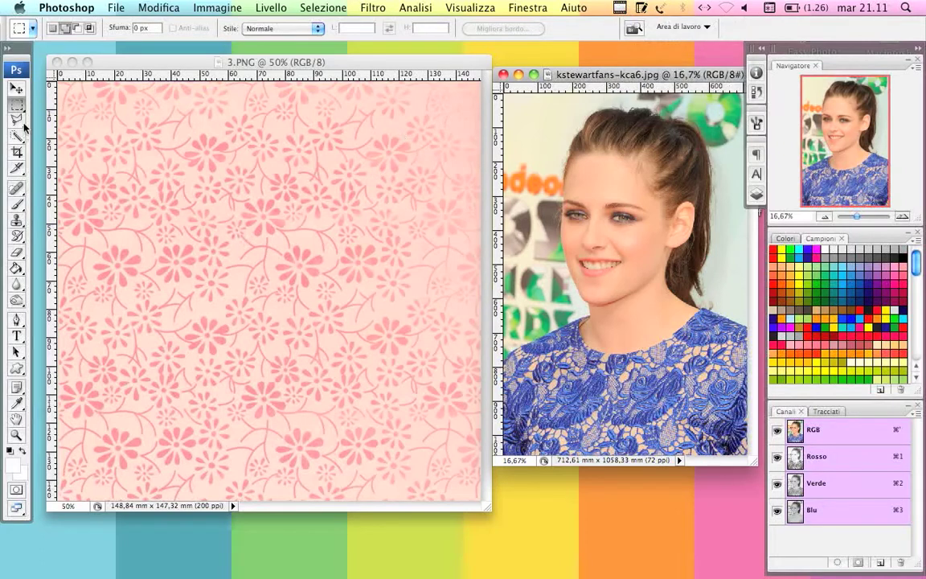
left_click(17, 88)
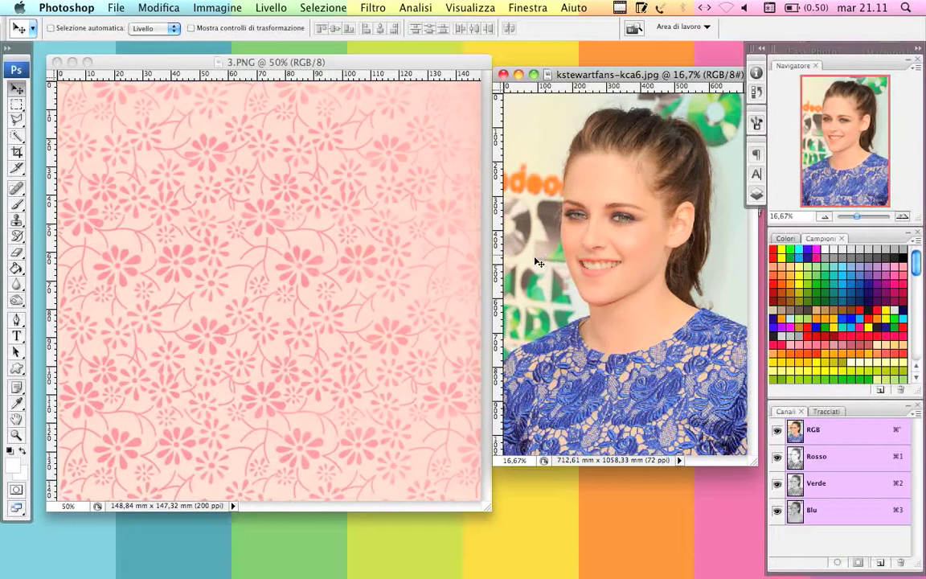
left_click_drag(567, 289, 328, 256)
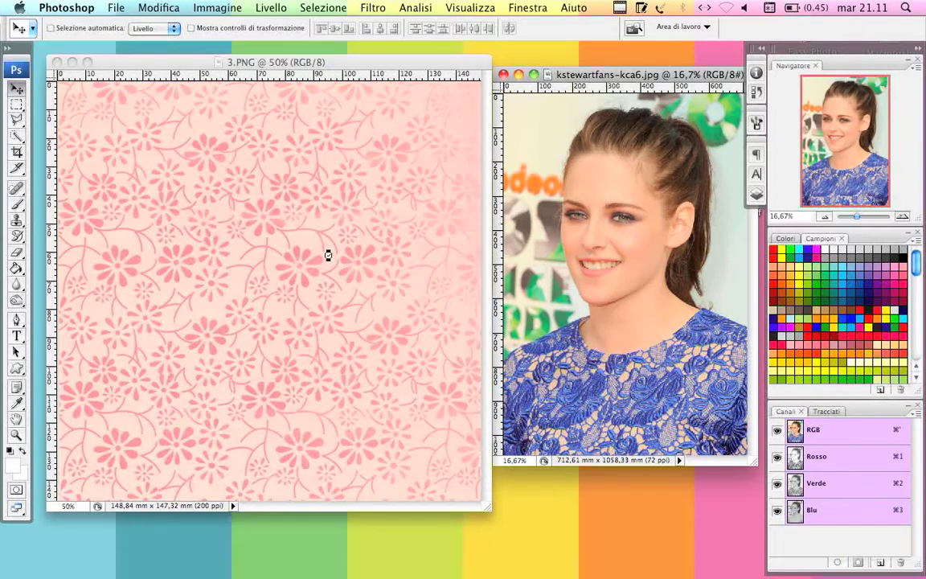
- Drop the portrait into 3.PNG, view full screen at 25%, and scale it to about 47%
left_click_drag(328, 256, 333, 258)
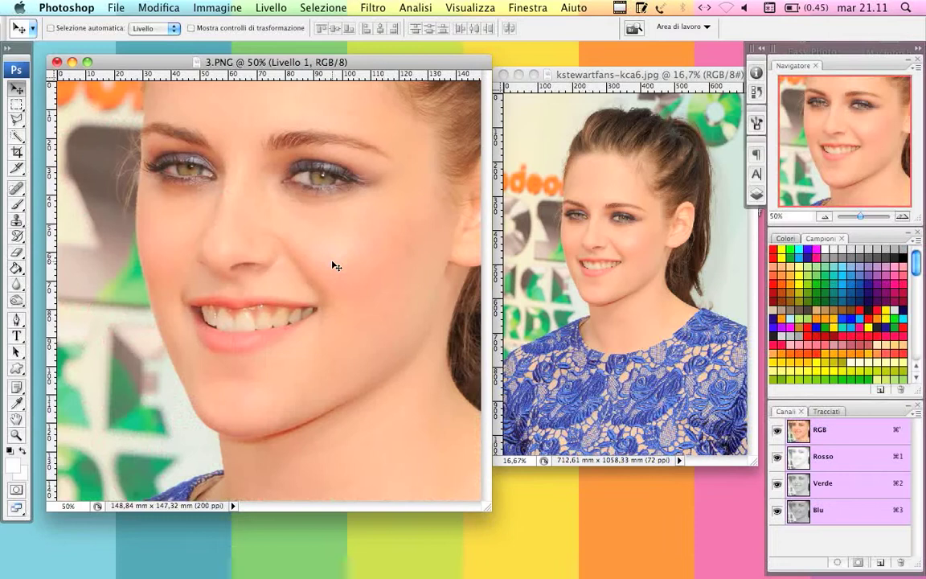
key("f")
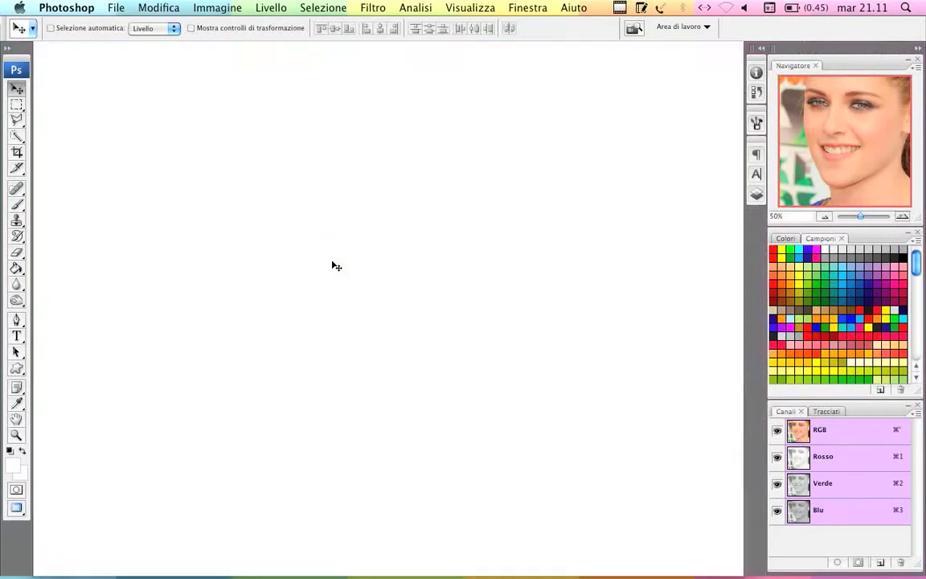
key("f")
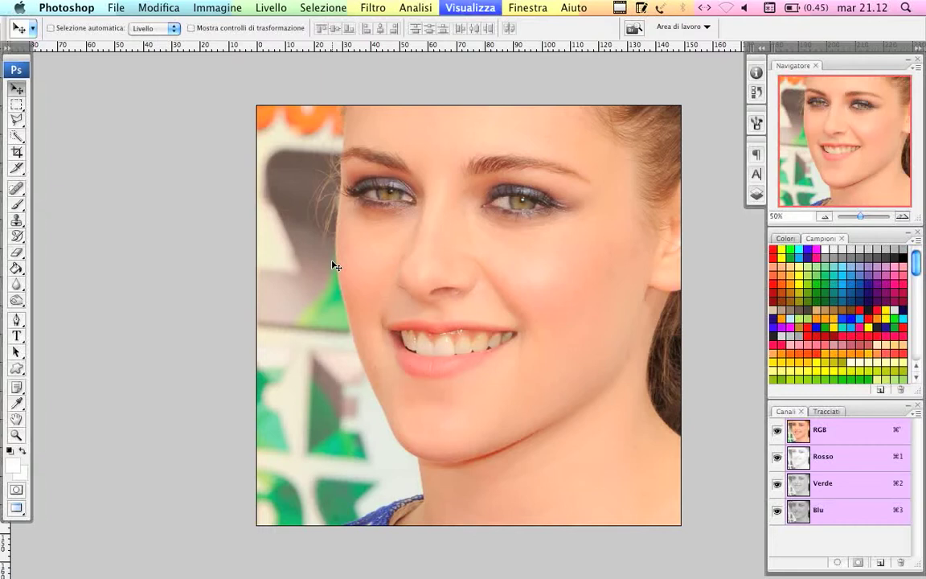
key("ctrl+minus")
key("ctrl+minus")
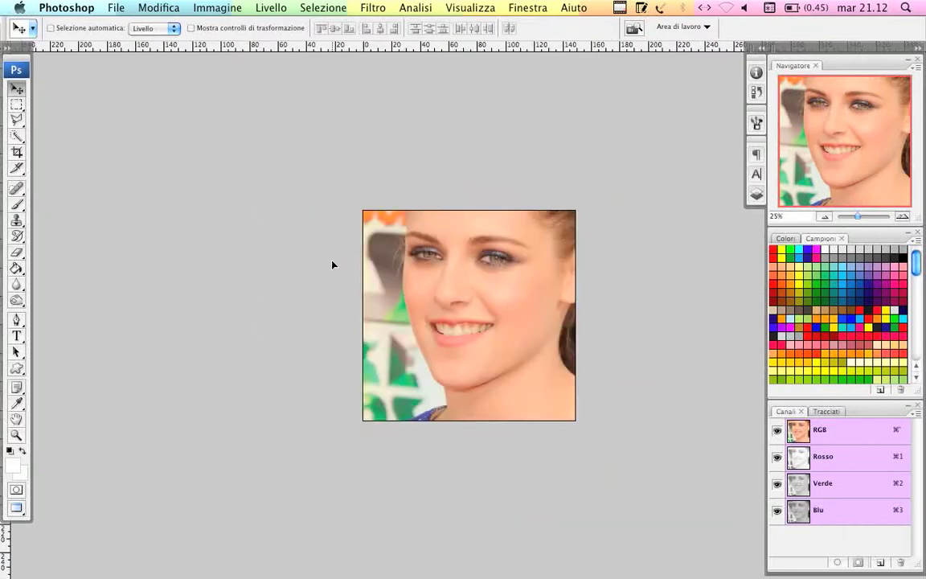
key("ctrl+t")
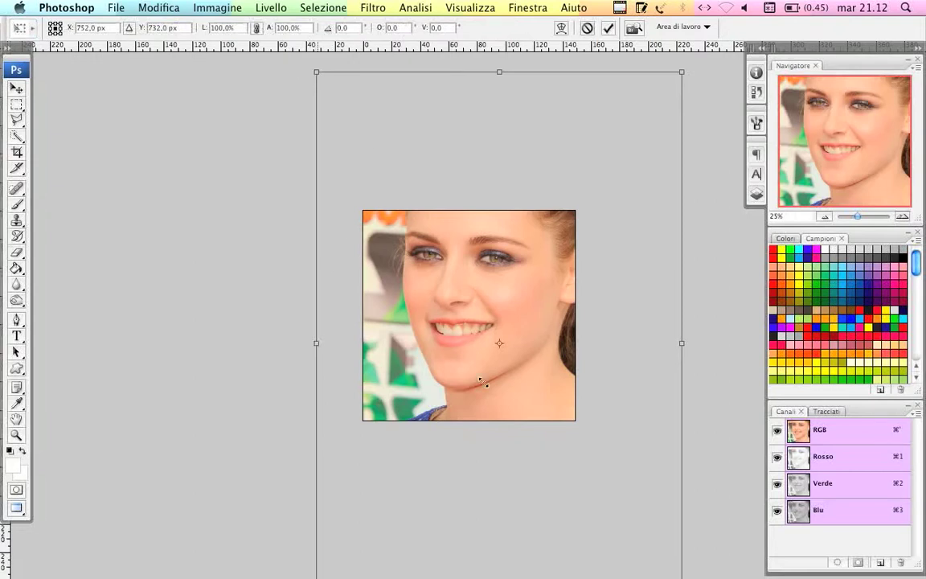
left_click_drag(482, 382, 511, 361)
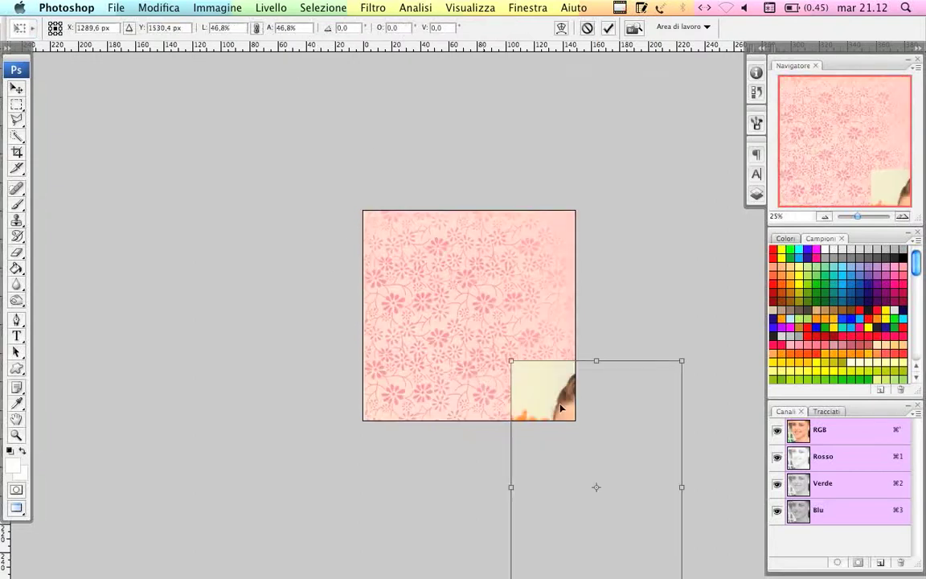
- Scale the portrait to 41%, place it on the right, apply, and zoom to 50%
left_click_drag(560, 408, 474, 249)
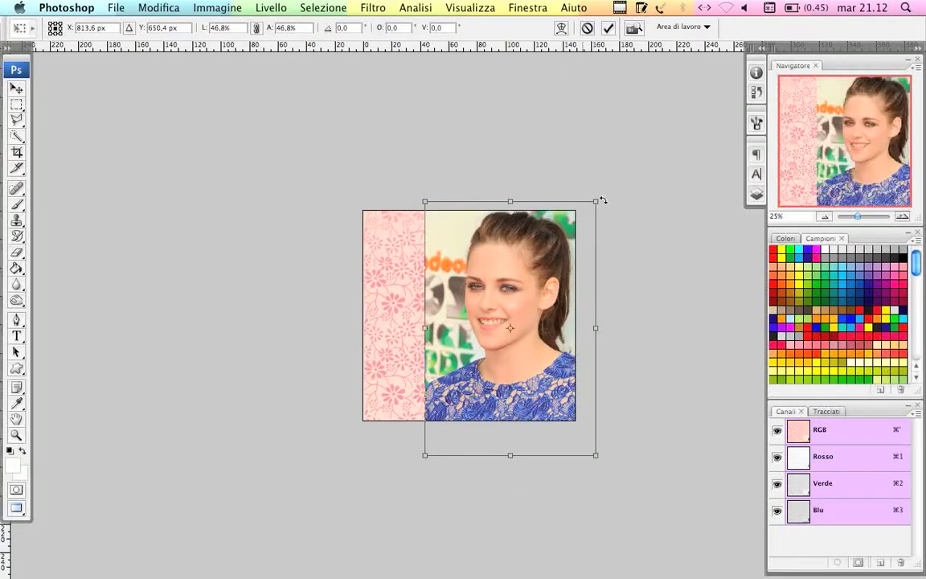
mouse_move(596, 202)
left_mouse_down()
mouse_move(548, 230)
mouse_move(573, 232)
left_mouse_up()
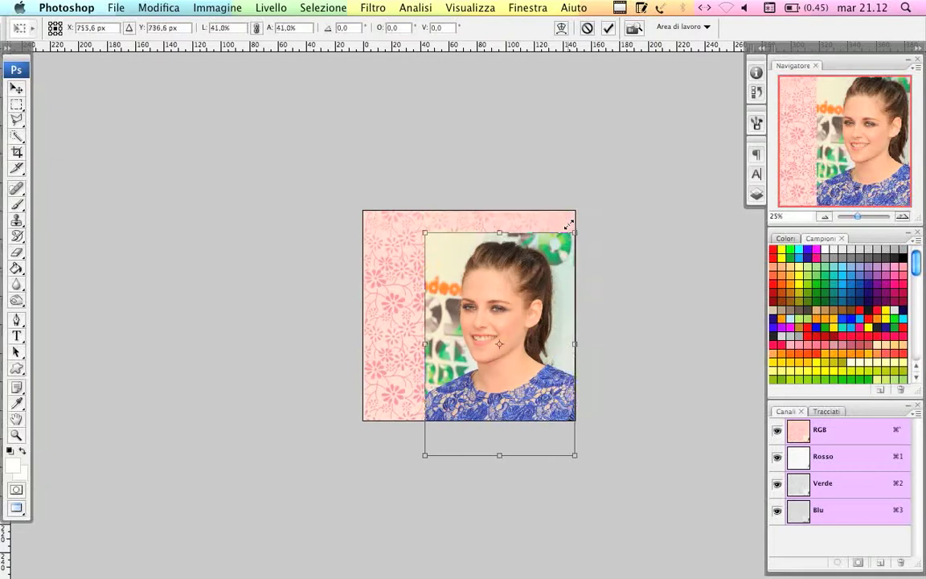
left_click_drag(532, 400, 533, 377)
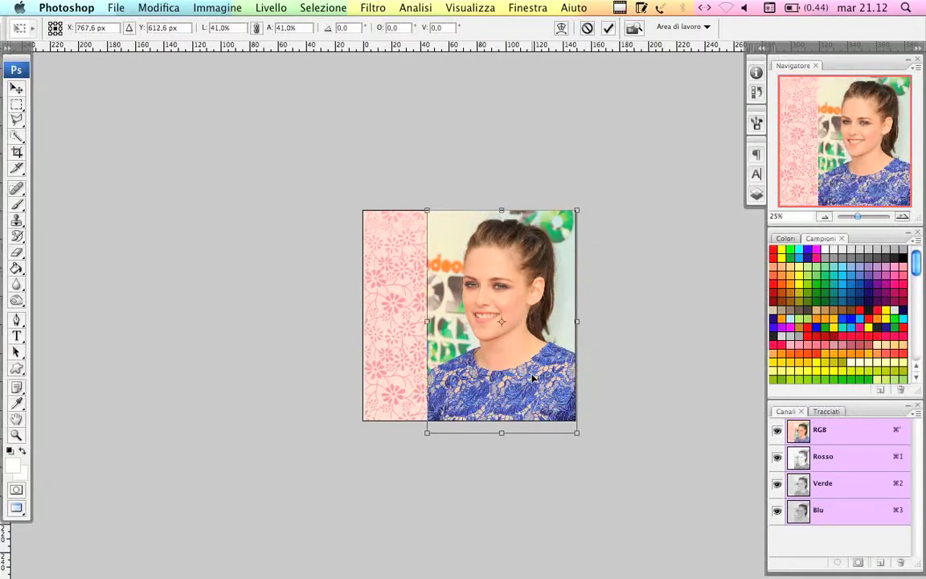
key("Return")
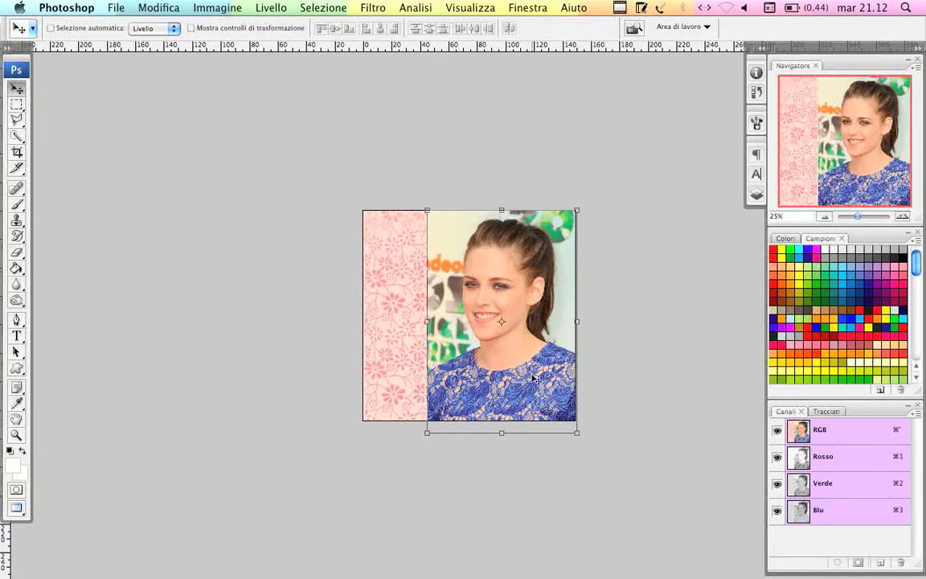
key("super+plus")
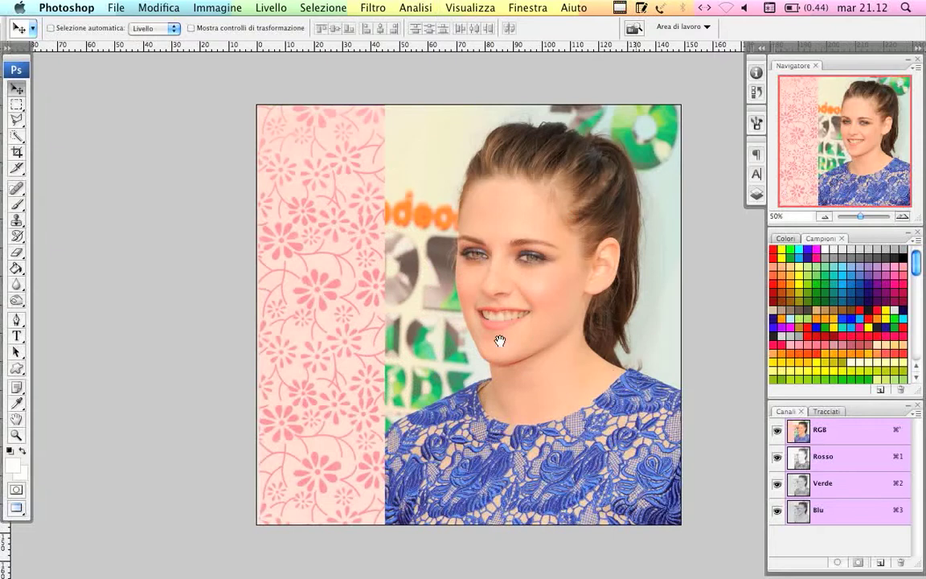
scroll(500, 341, "right", 5)
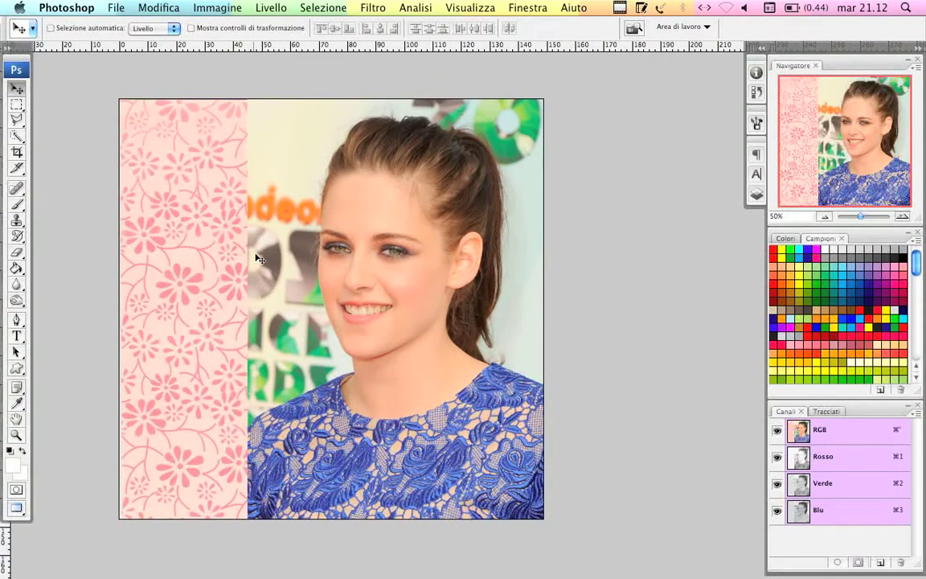
left_click(17, 252)
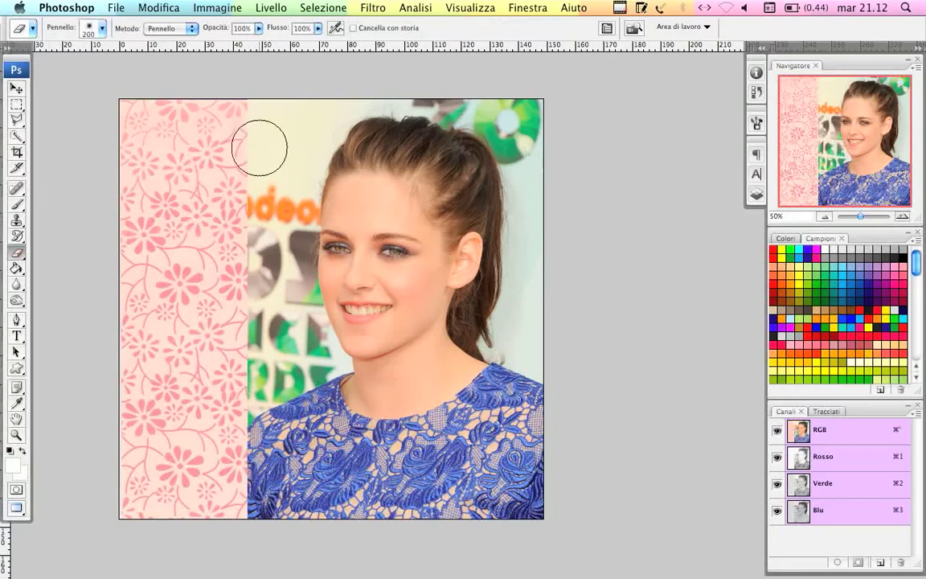
- Erase the photo's left edge and the backdrop above and right of the hair with a 200 px eraser
mouse_move(273, 151)
left_mouse_down()
mouse_move(265, 118)
mouse_move(258, 200)
mouse_move(246, 224)
mouse_move(242, 372)
mouse_move(261, 368)
mouse_move(232, 383)
mouse_move(310, 368)
mouse_move(270, 260)
mouse_move(296, 331)
mouse_move(294, 201)
left_mouse_up()
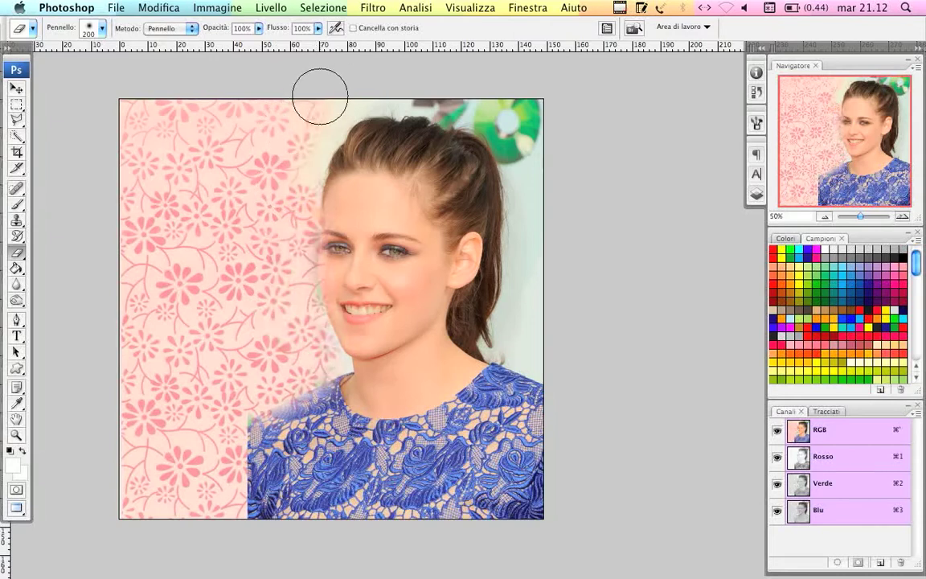
mouse_move(546, 101)
left_mouse_down()
mouse_move(520, 99)
mouse_move(535, 283)
mouse_move(543, 169)
mouse_move(521, 275)
left_mouse_up()
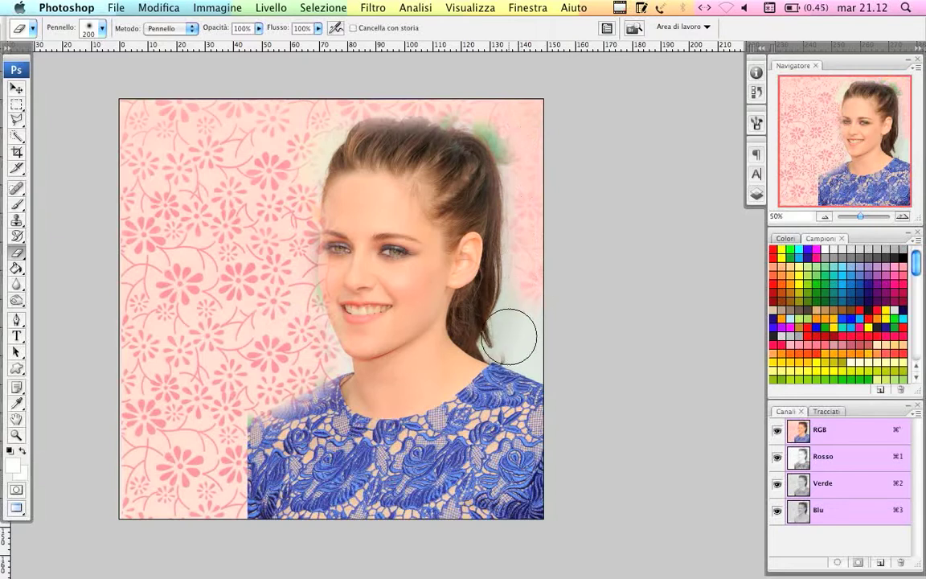
left_click_drag(508, 336, 510, 330)
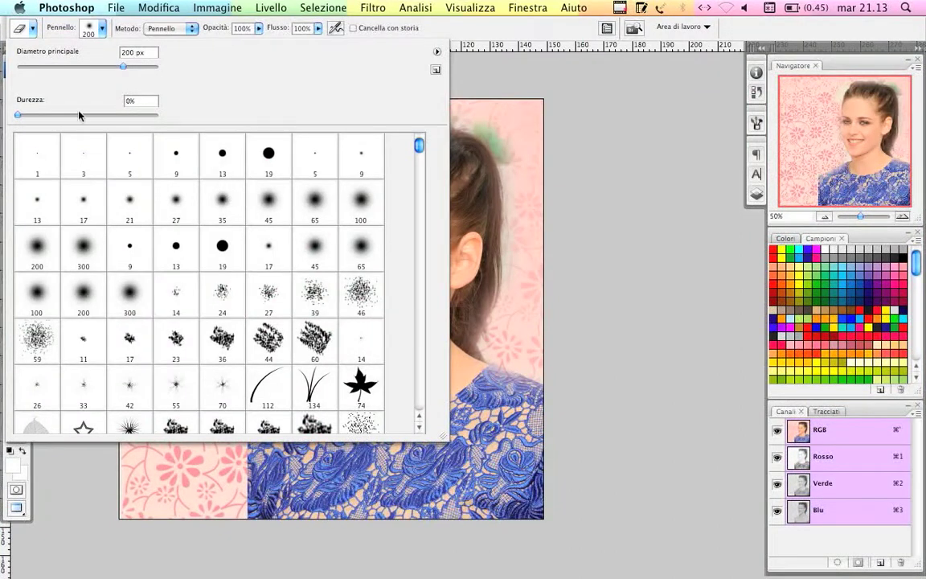
- Set the eraser to 35 px with 36% hardness and erase green patches atop the hair
left_click(219, 202)
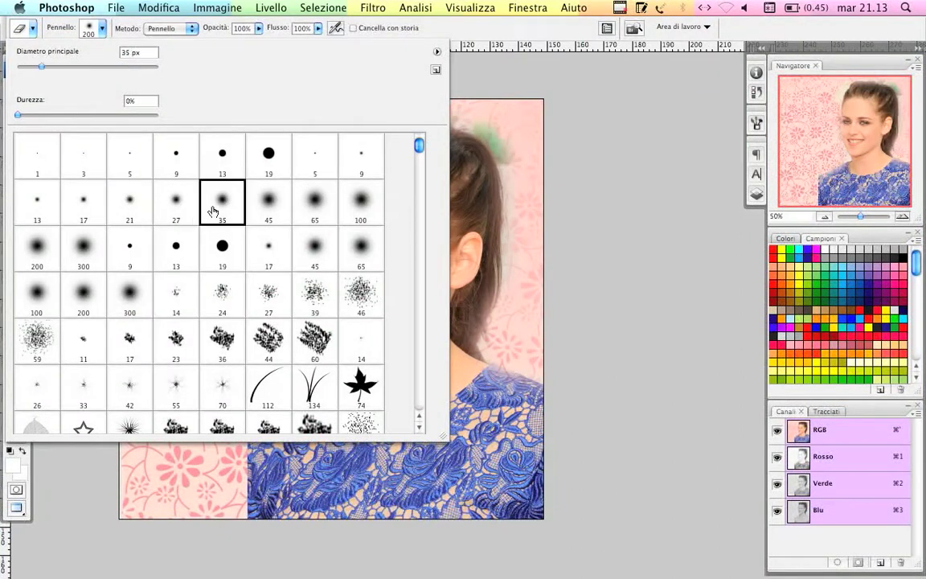
left_click(66, 115)
key("Return")
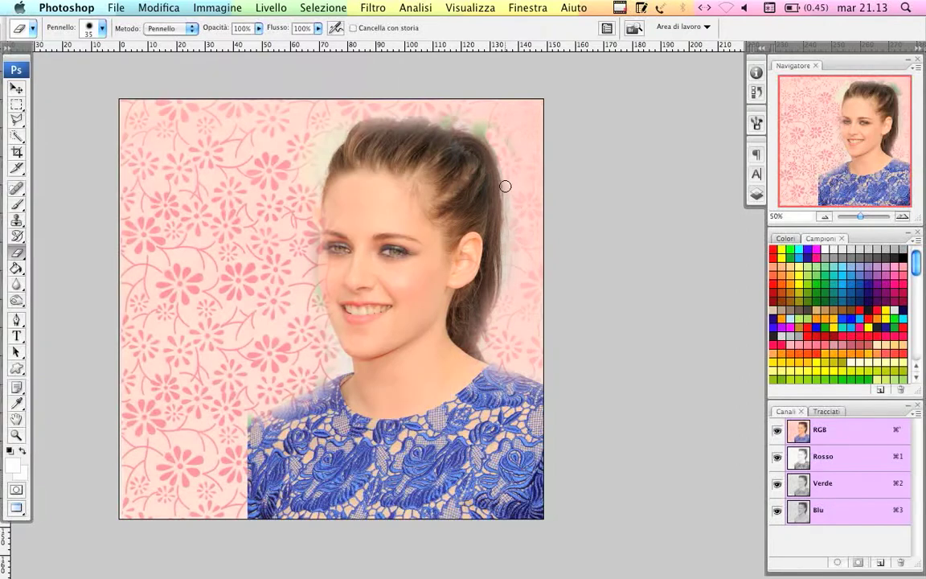
left_click_drag(393, 105, 477, 128)
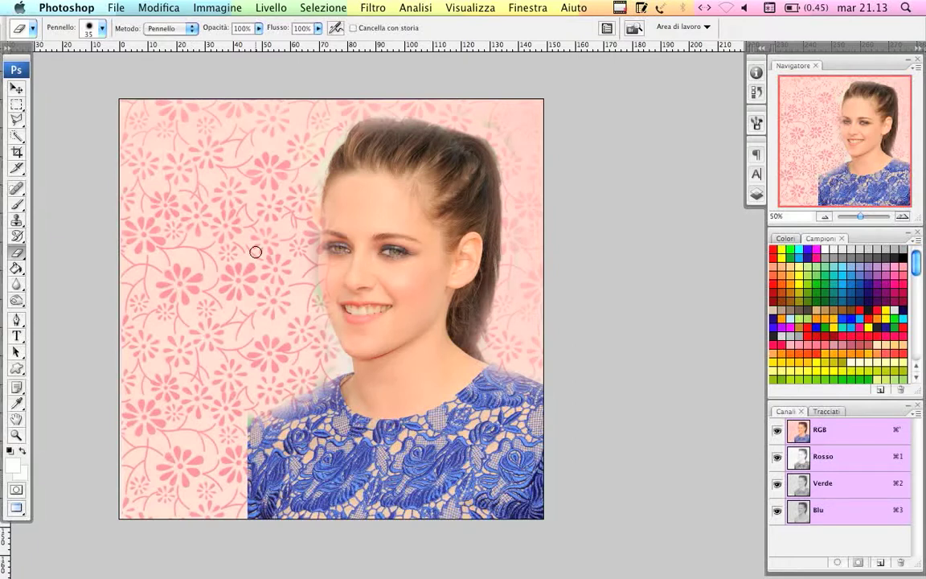
- Zoom to 200% to inspect the eyes, then back out to 66.67%
key("super+plus")
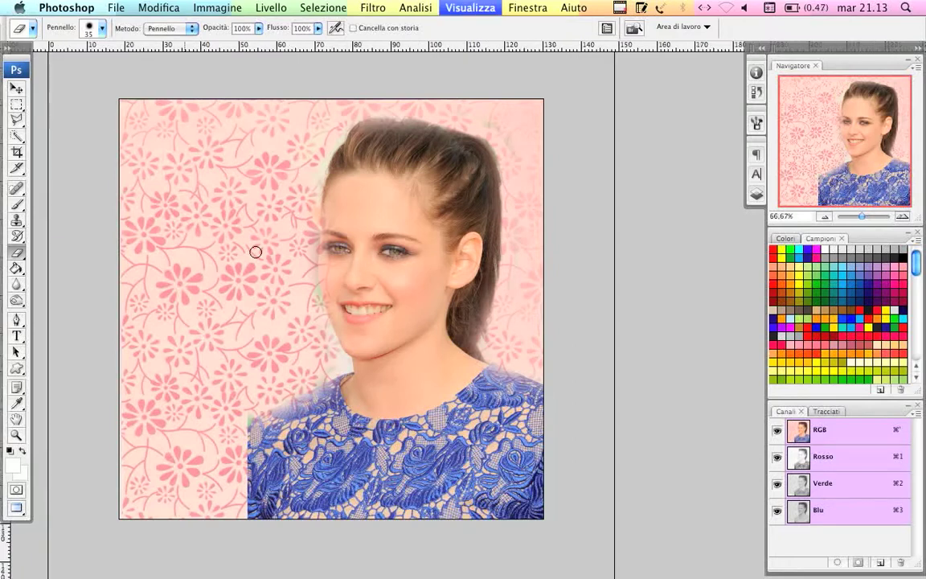
key("super+plus")
key("super+plus")
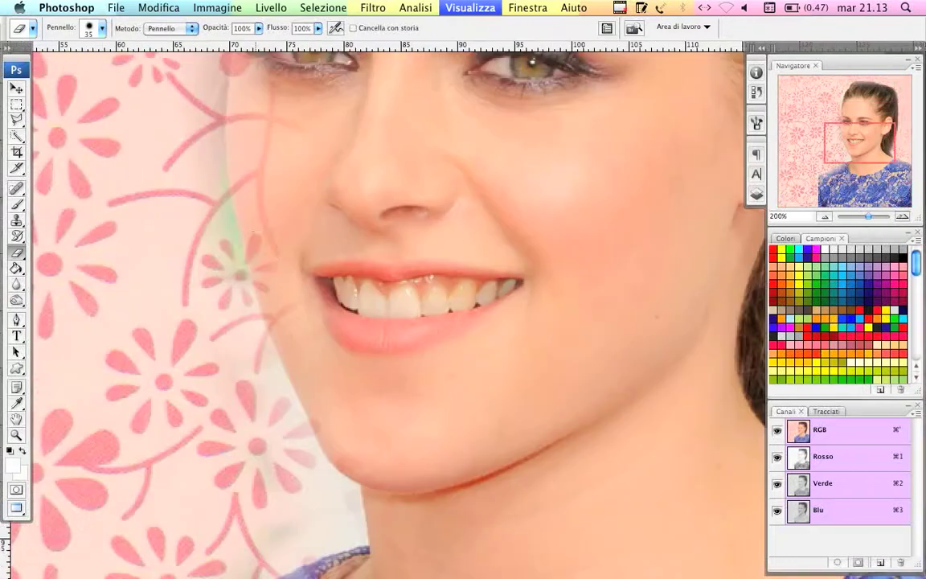
left_click_drag(303, 144, 304, 365)
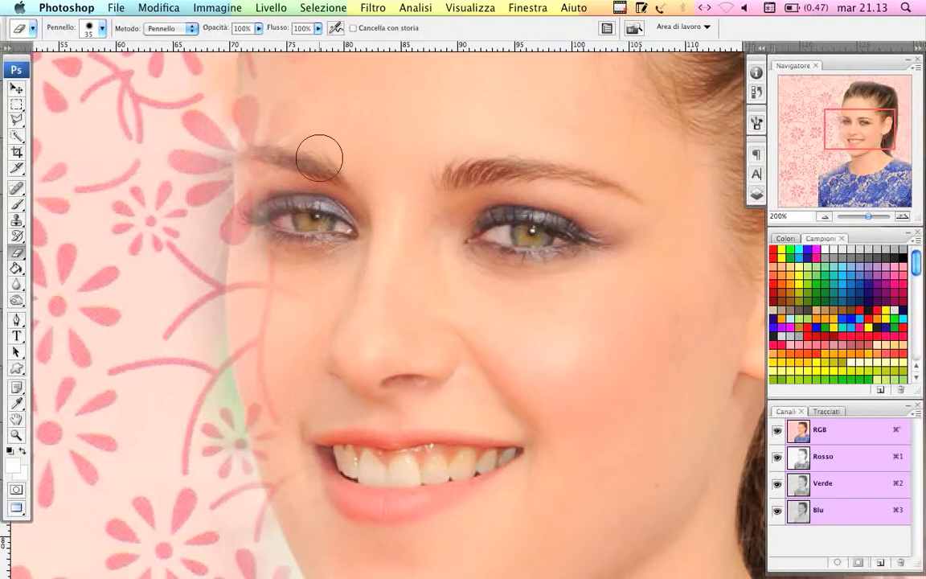
key("super+minus")
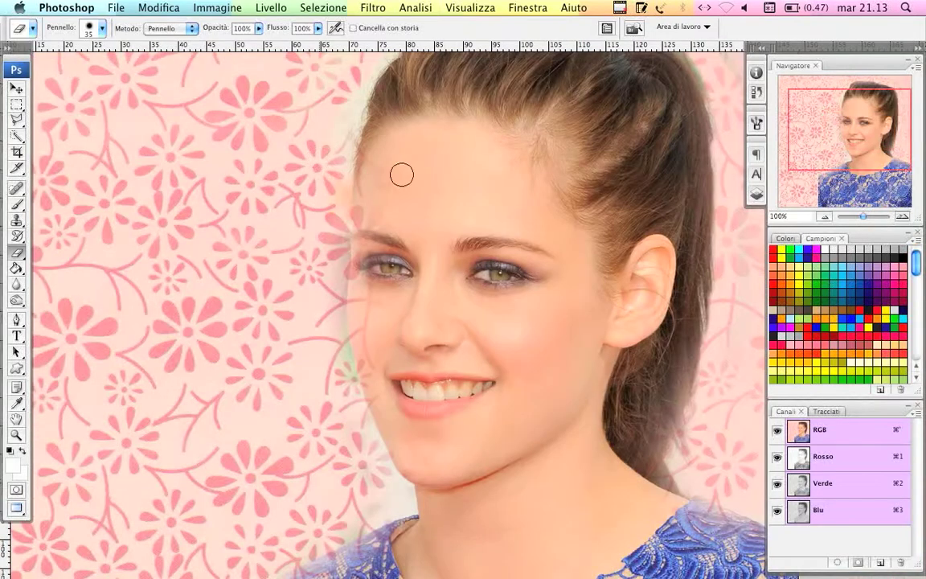
key("super+minus")
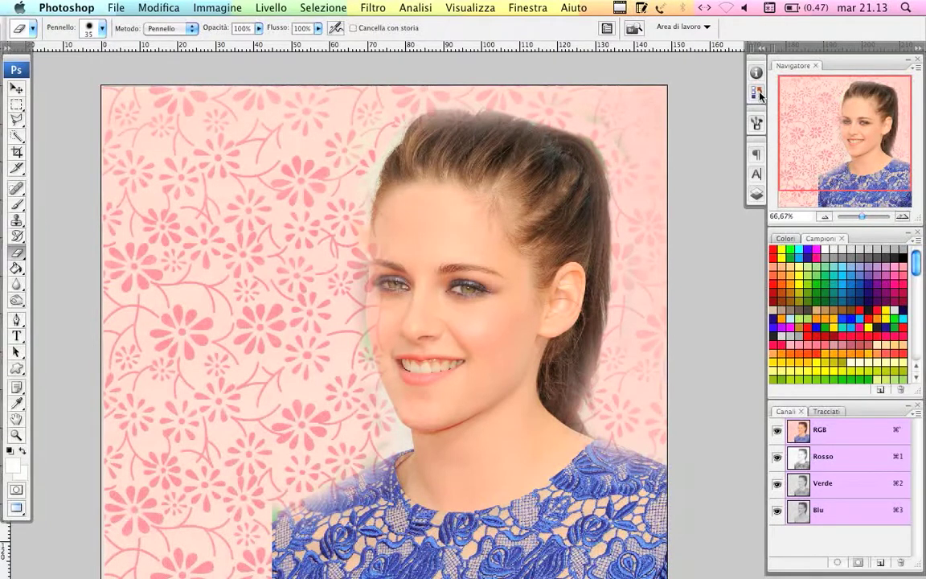
left_click(758, 94)
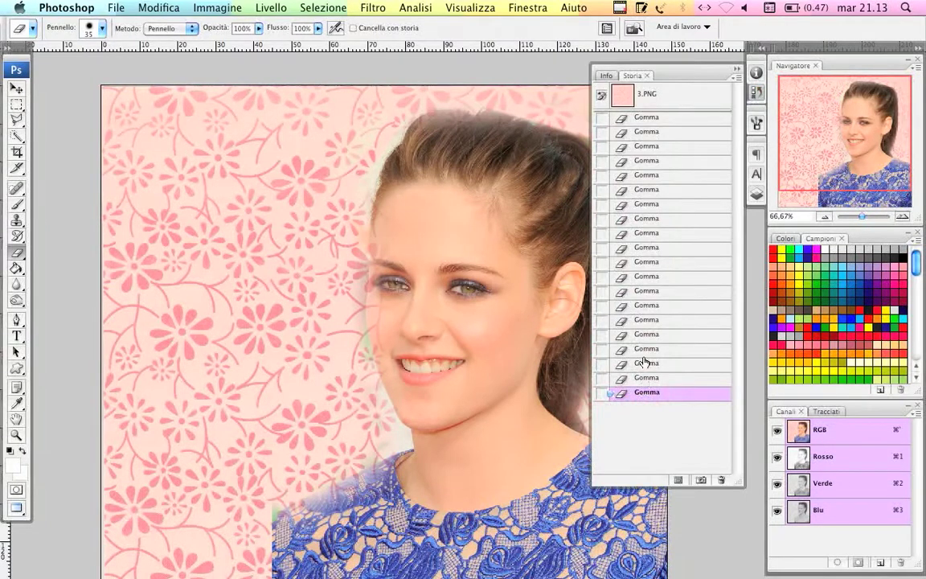
- Step back through the Gomma history states, restore them, and undo a stray streak across the face
left_click(645, 265)
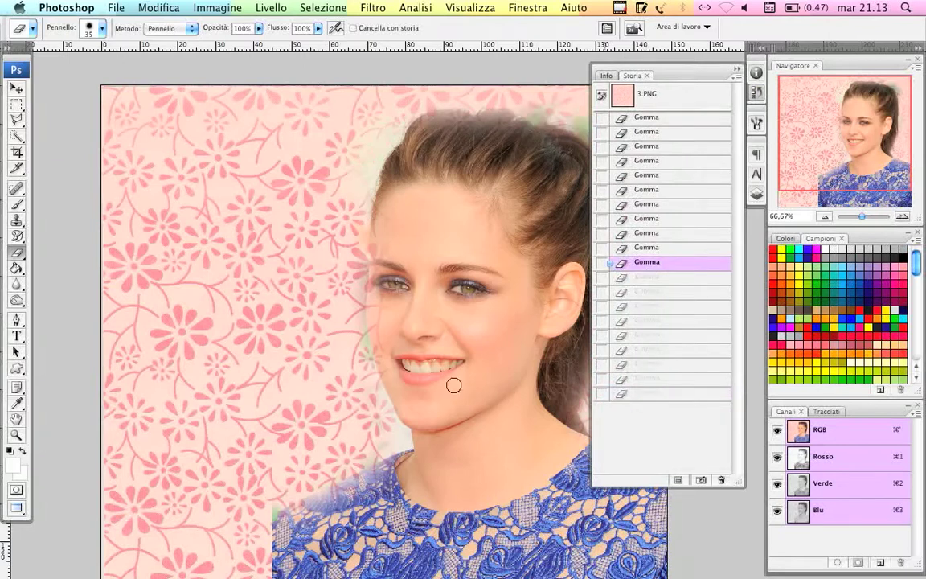
left_click(647, 204)
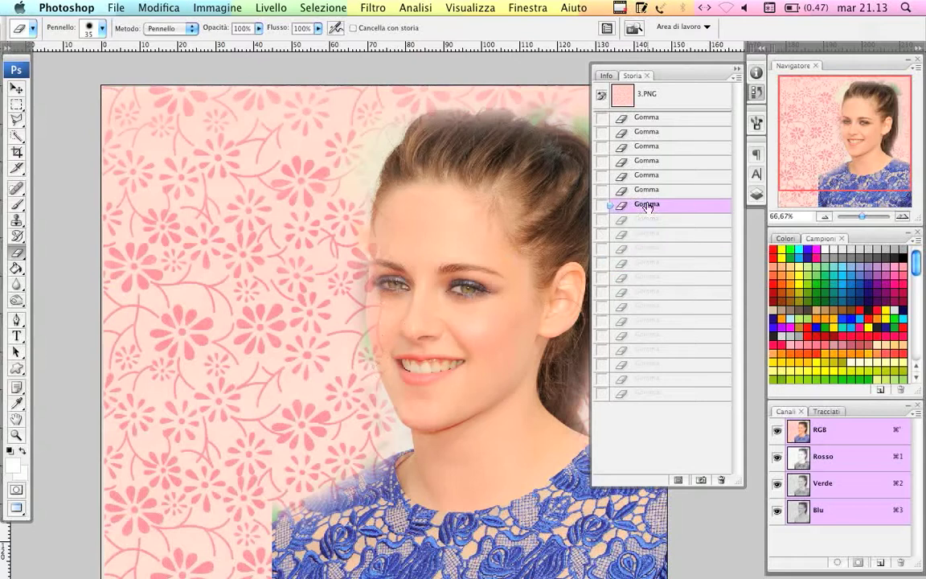
left_click(658, 150)
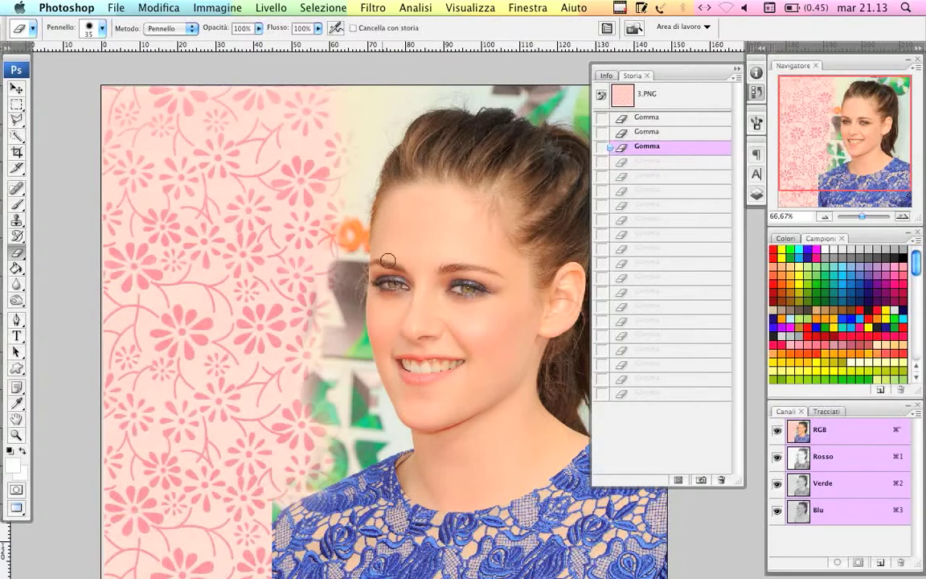
left_click(651, 392)
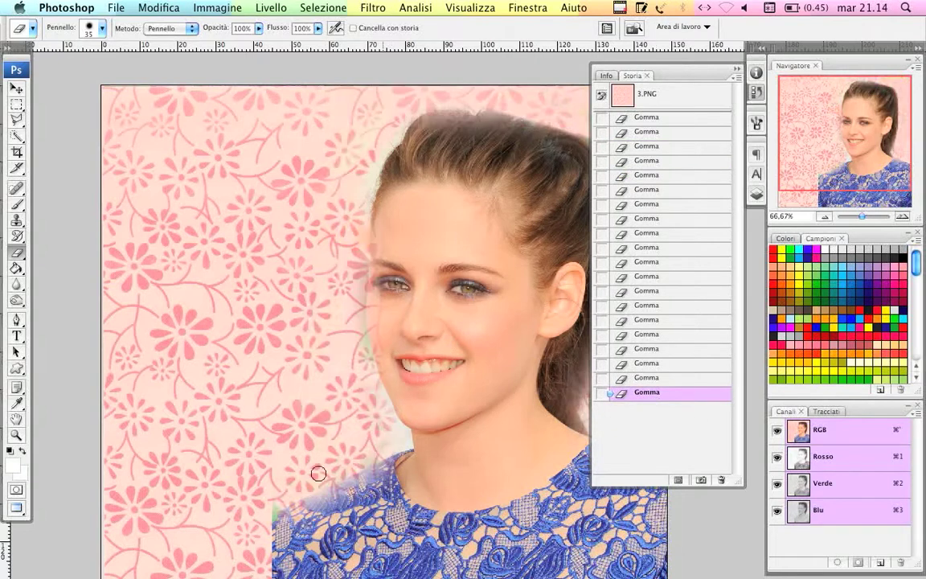
scroll(407, 434, "right", 5)
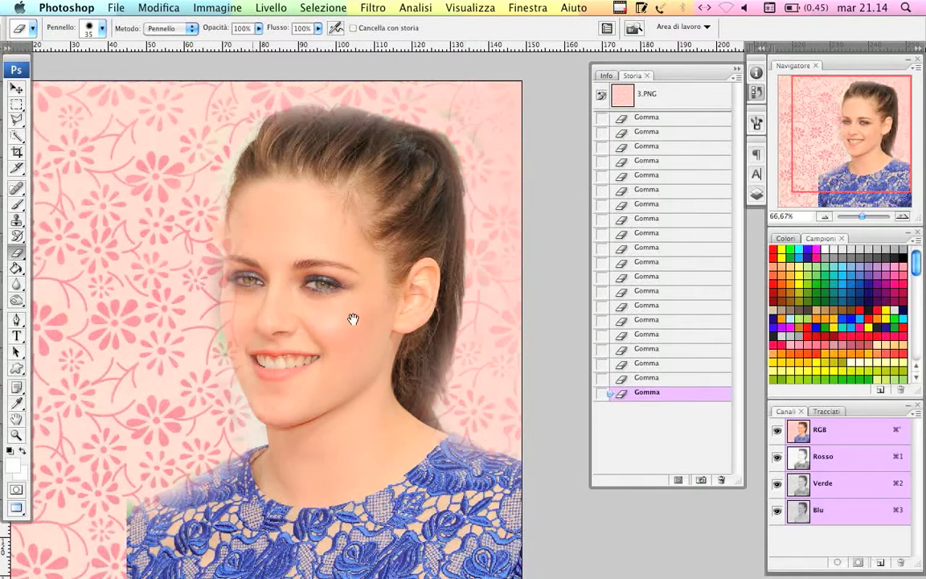
left_click_drag(249, 328, 352, 319)
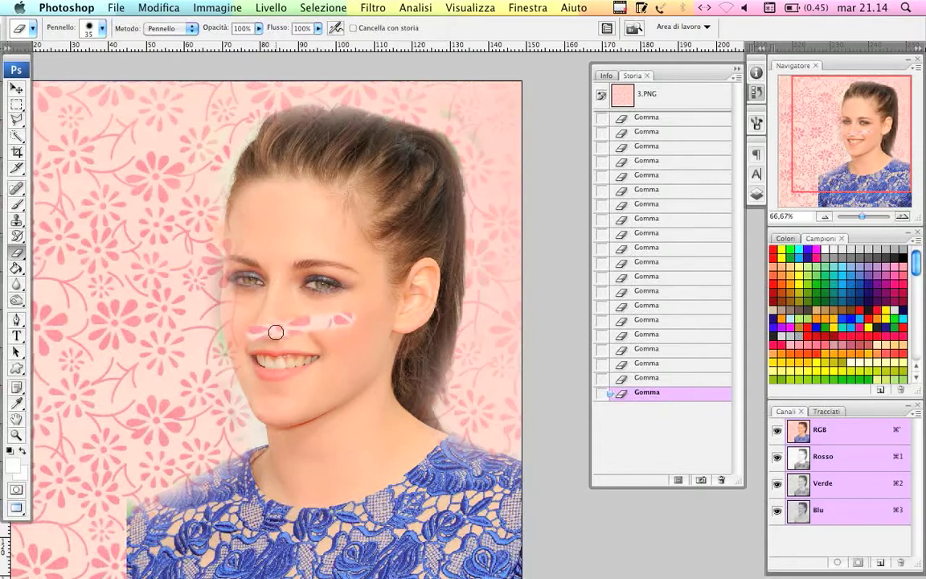
key("ctrl+z")
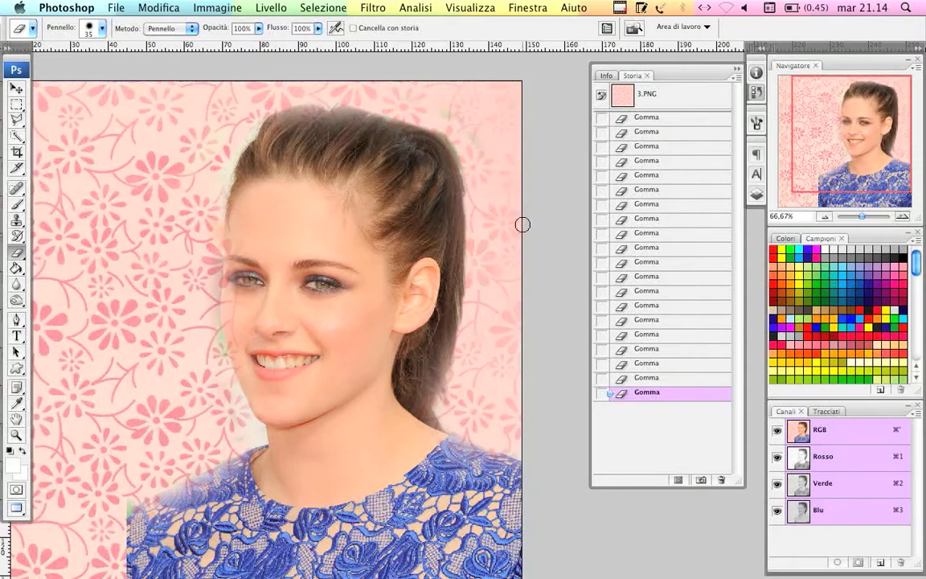
- Revert the history to the first Gomma step and zoom out to 50%
left_click(647, 247)
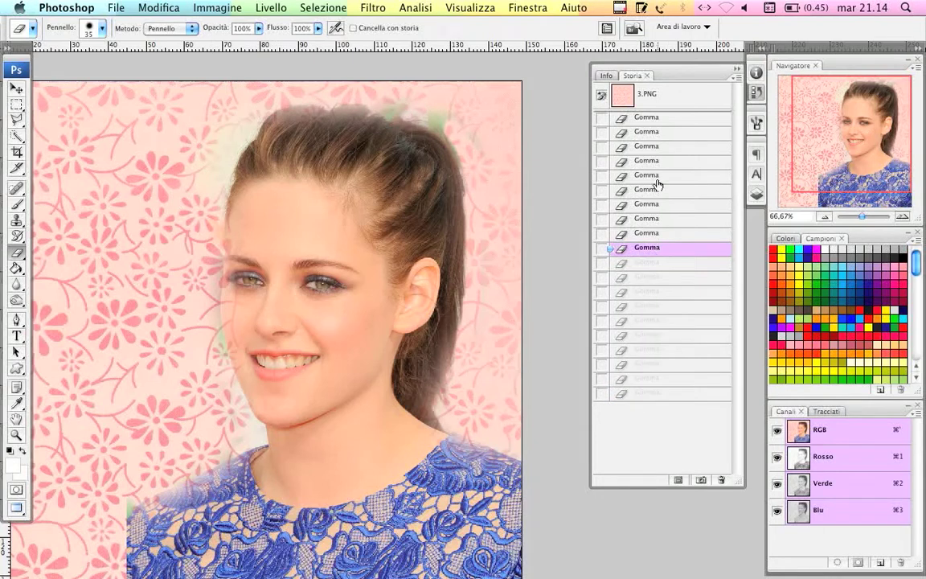
left_click(658, 118)
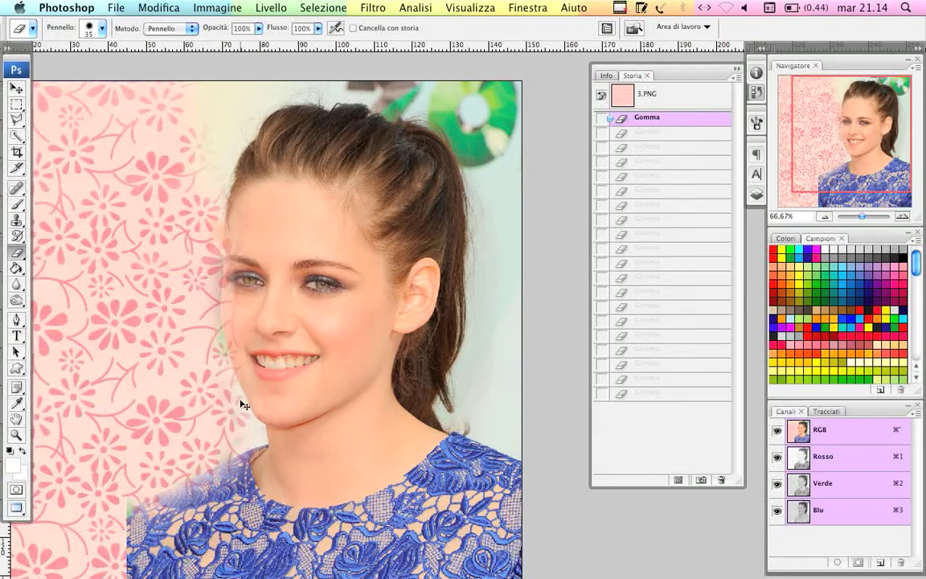
key("super+minus")
scroll(430, 330, "right", 2)
scroll(393, 302, "right", 3)
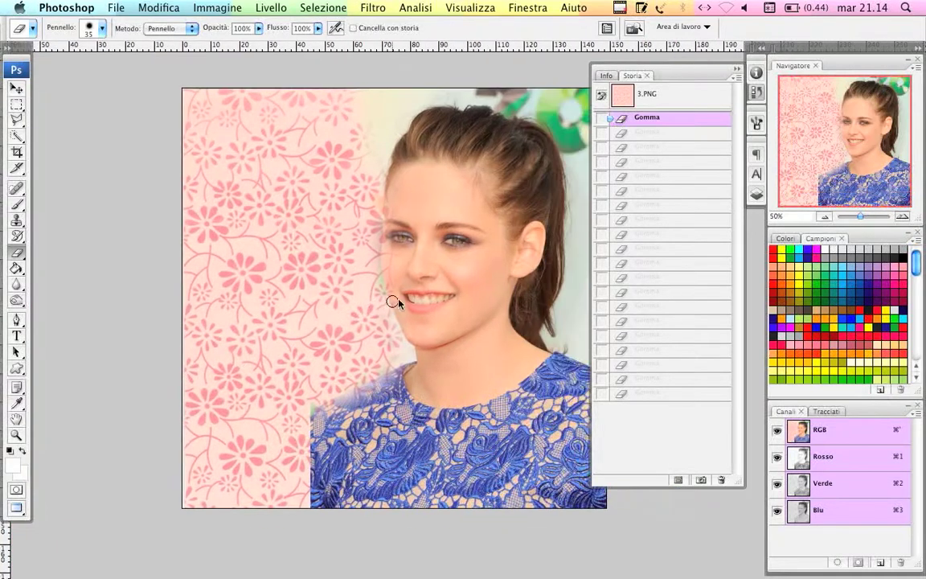
left_click(756, 194)
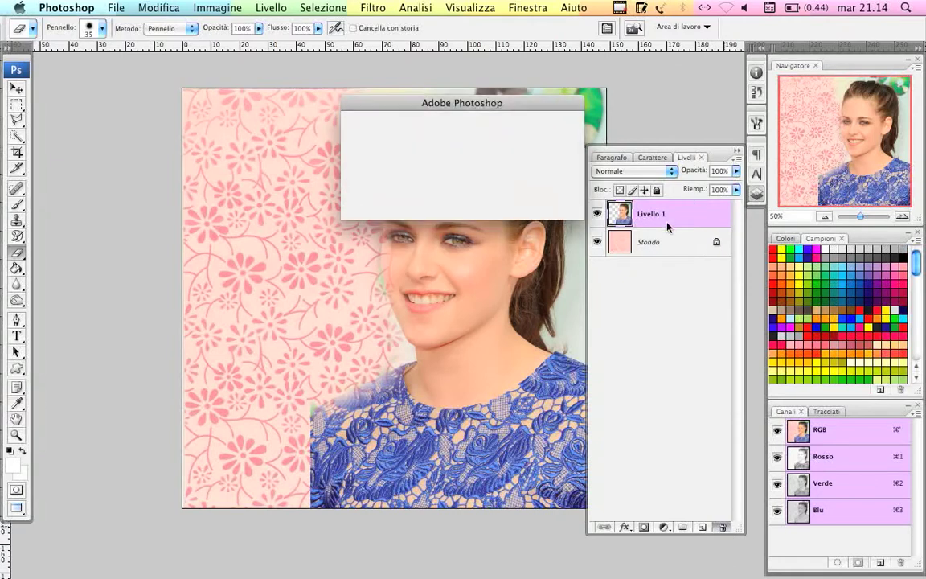
- Delete Livello 1 and drag a fresh copy of kstewartfans-kca6.jpg into 3.PNG
left_click(459, 184)
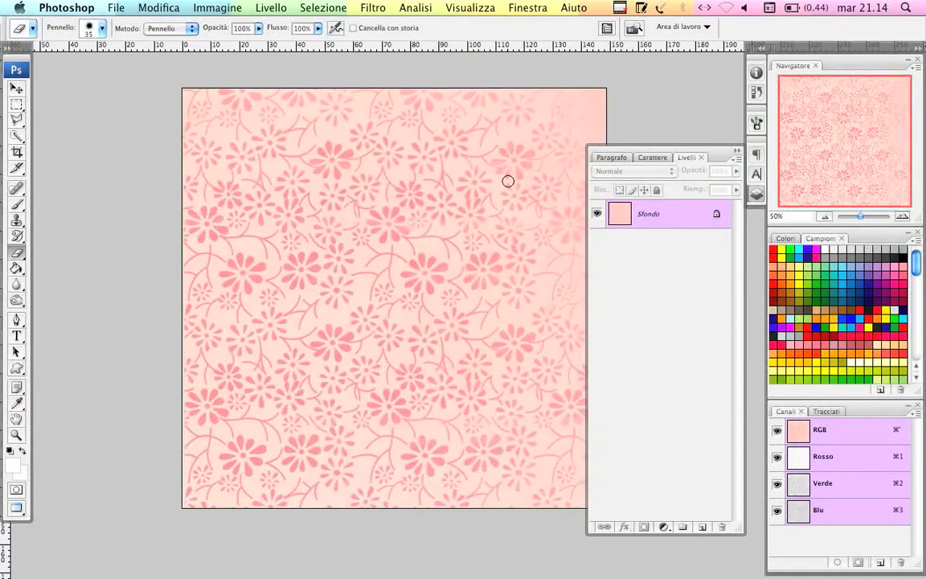
key("f")
key("f")
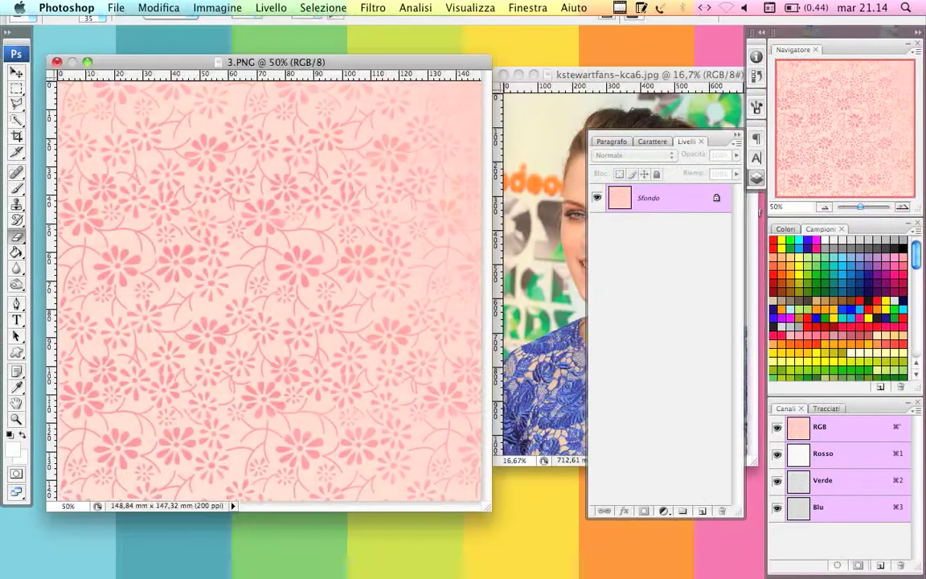
left_click(586, 76)
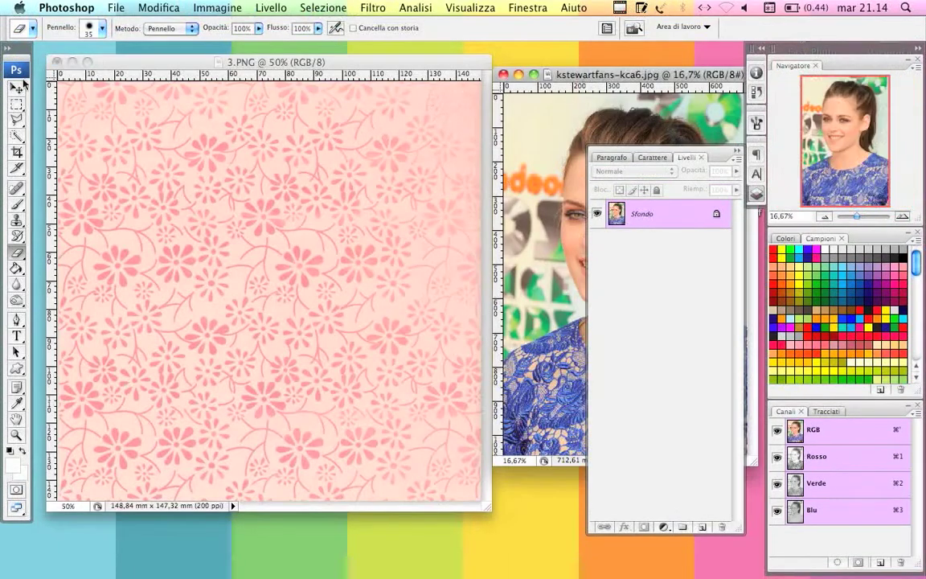
key("v")
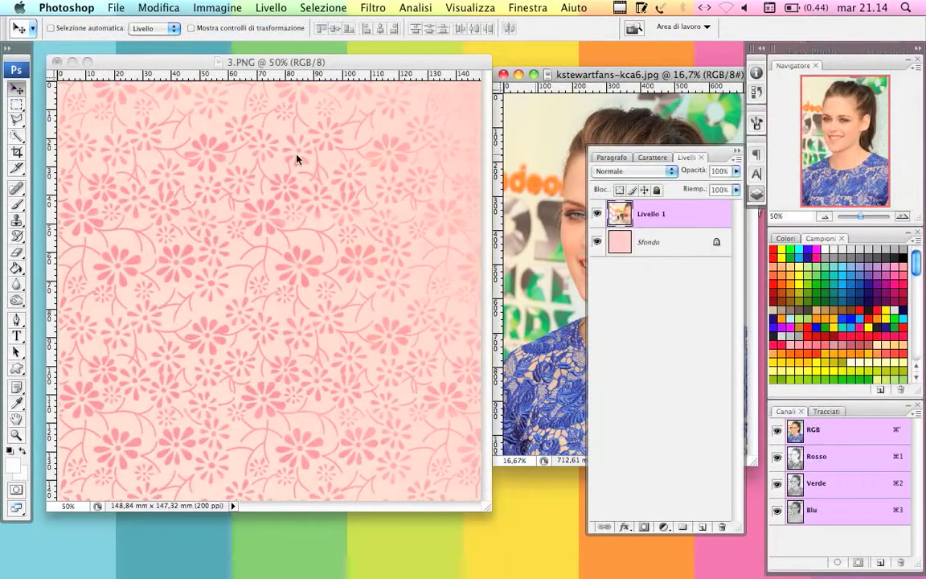
left_click_drag(499, 147, 295, 159)
left_click(520, 75)
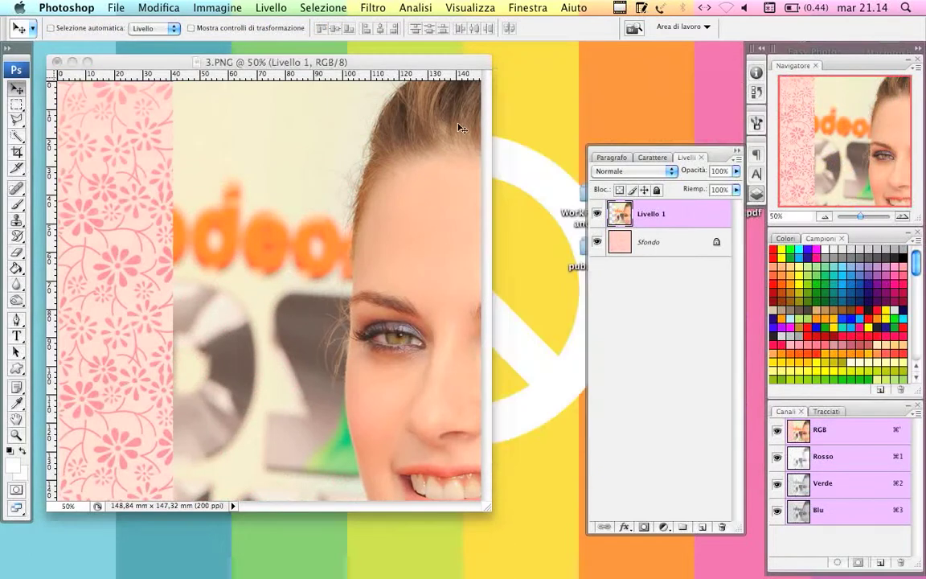
key("f")
key("f")
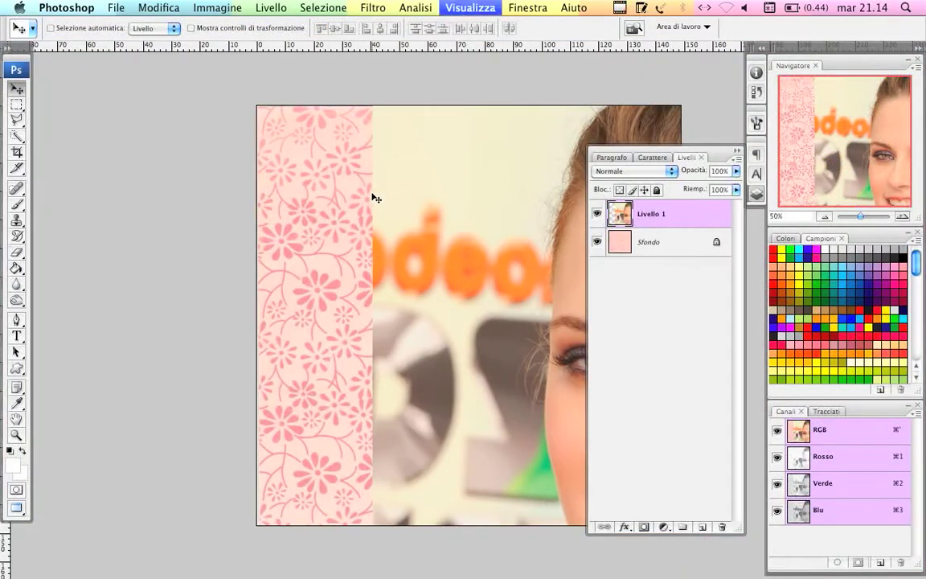
key("ctrl+minus")
key("ctrl+minus")
- Scale the new portrait layer to 39.6% on the pattern's right side and view at 50%
key("ctrl+t")
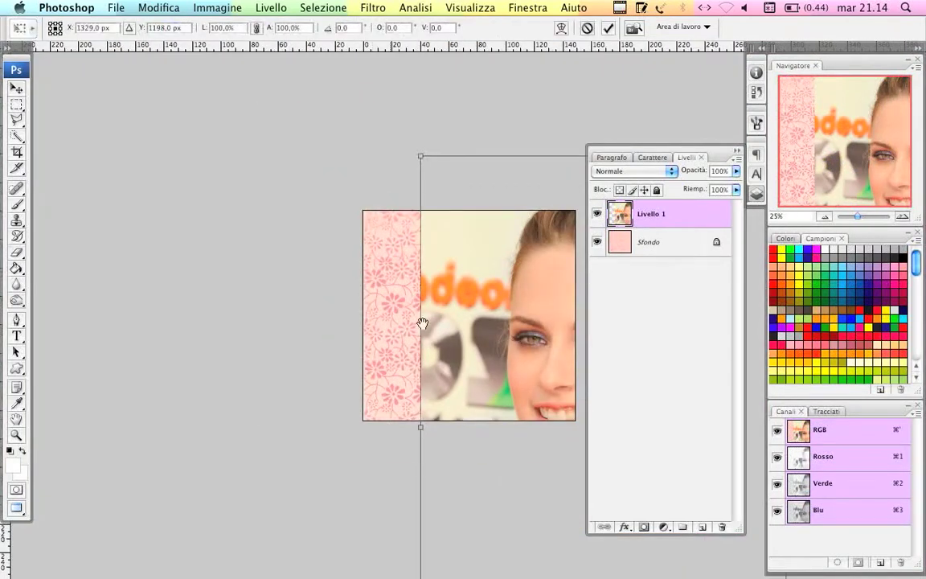
scroll(421, 324, "right", 3)
mouse_move(294, 138)
left_mouse_down()
mouse_move(499, 443)
mouse_move(318, 207)
left_mouse_up()
left_click_drag(377, 310, 366, 308)
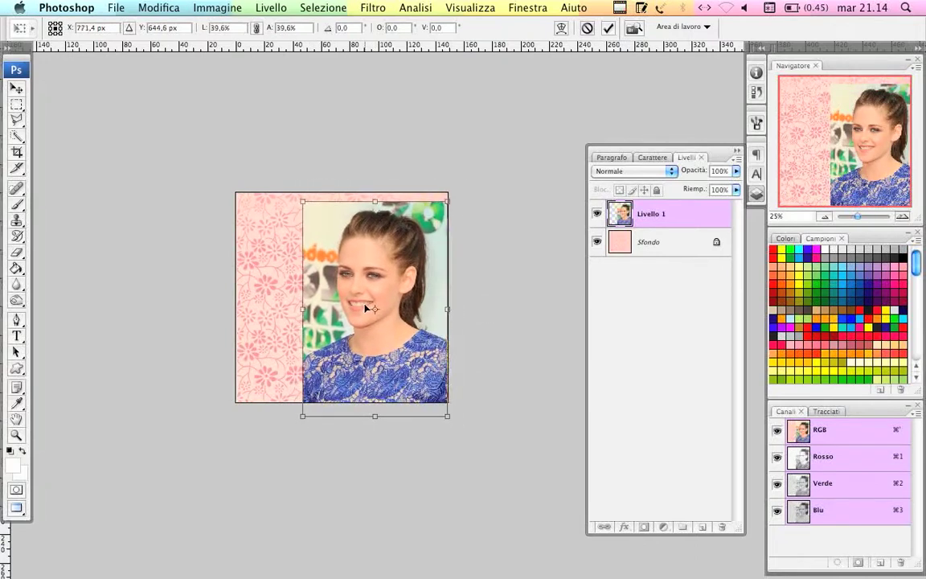
key("Return")
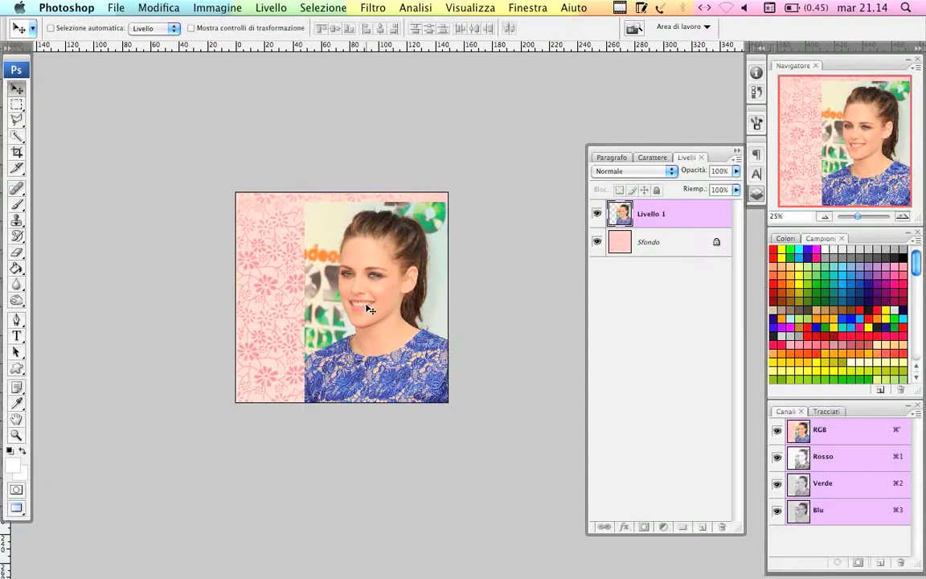
key("super+plus")
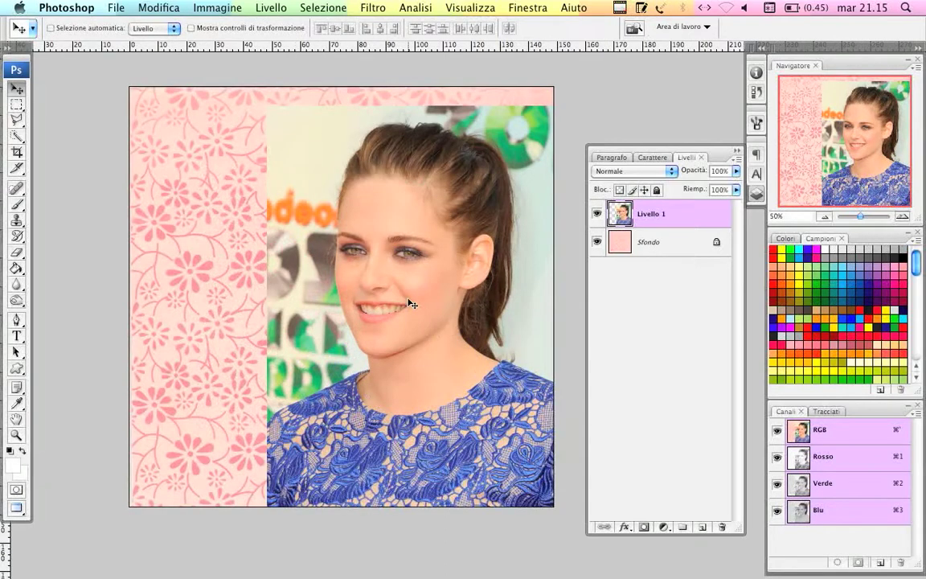
key("super+plus")
key("super+minus")
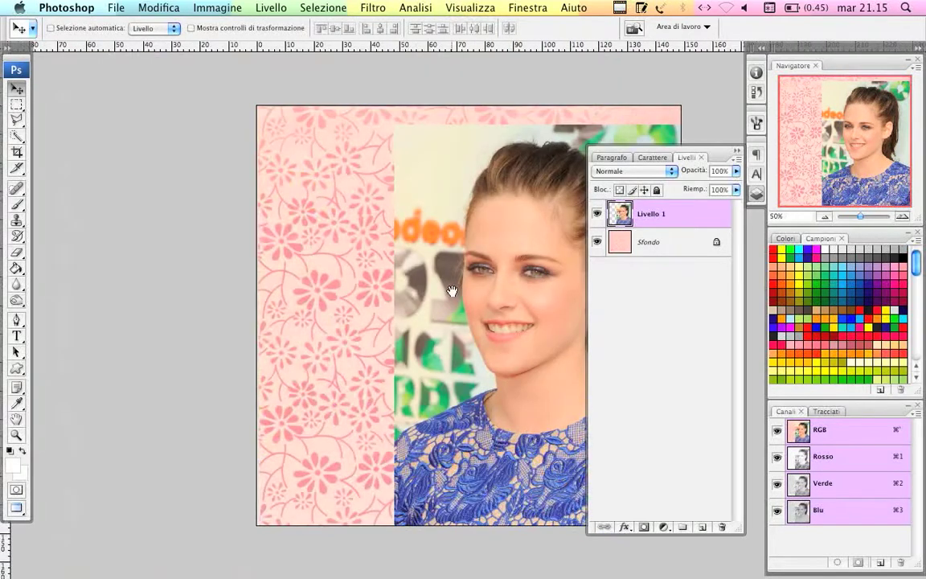
left_click_drag(452, 291, 310, 259)
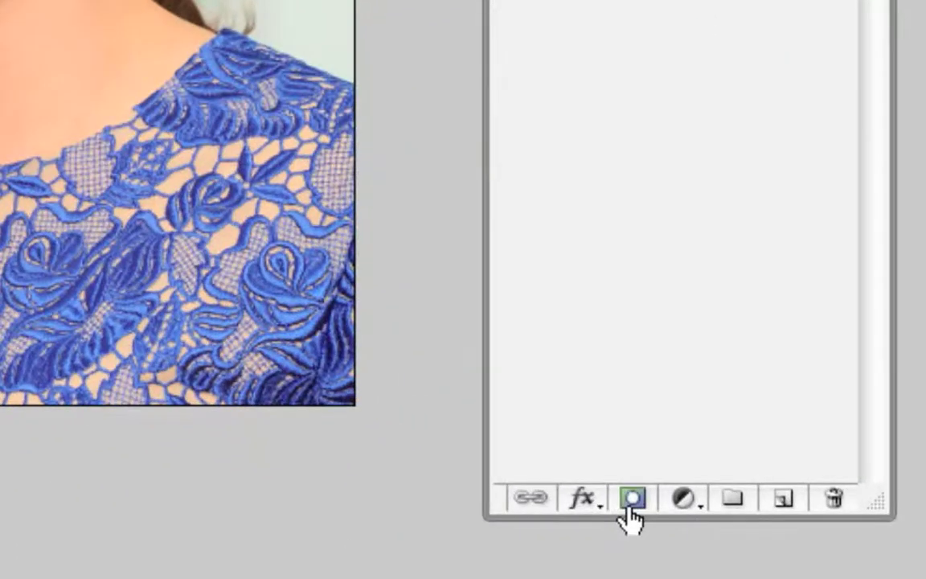
- Add a layer mask to the portrait layer, target the photo thumbnail, and pick teal green
left_click(631, 499)
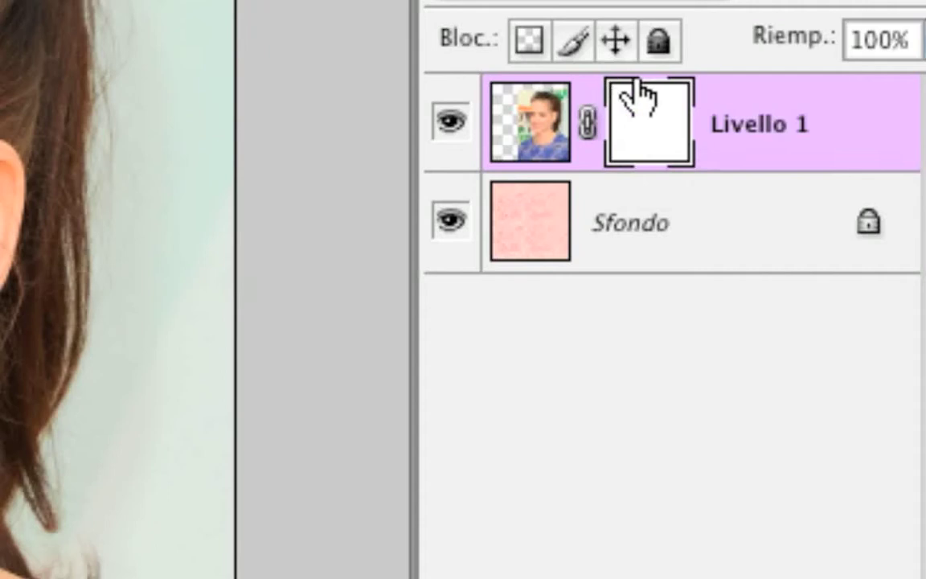
left_click(526, 133)
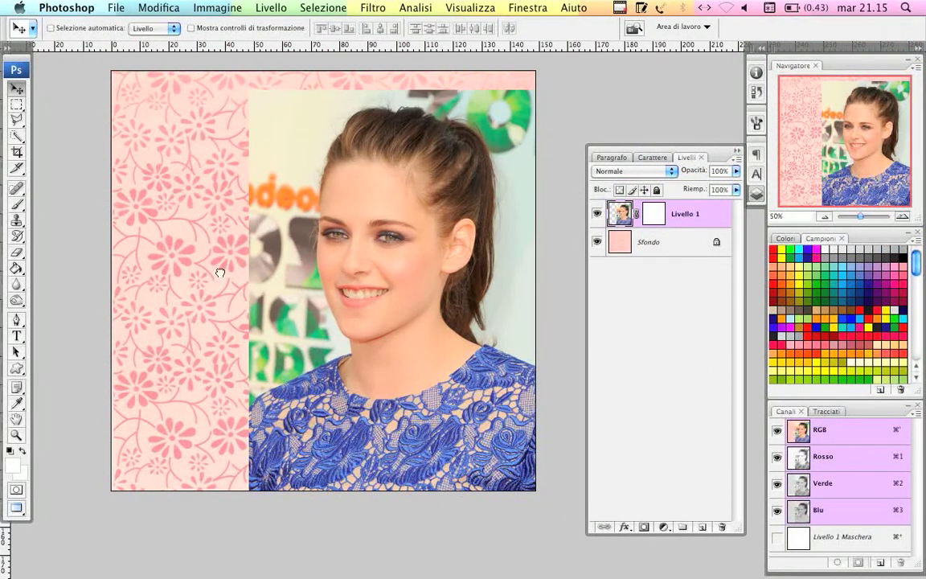
left_click(831, 269)
- Undo a green brush test stroke, then target Livello 1's layer mask with black as foreground
key("b")
left_click_drag(376, 199, 452, 333)
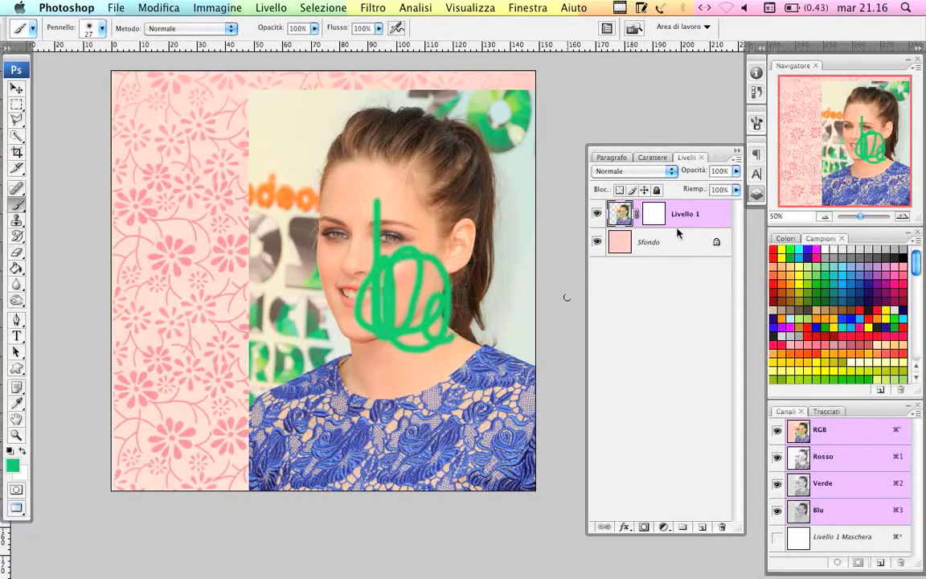
key("ctrl+z")
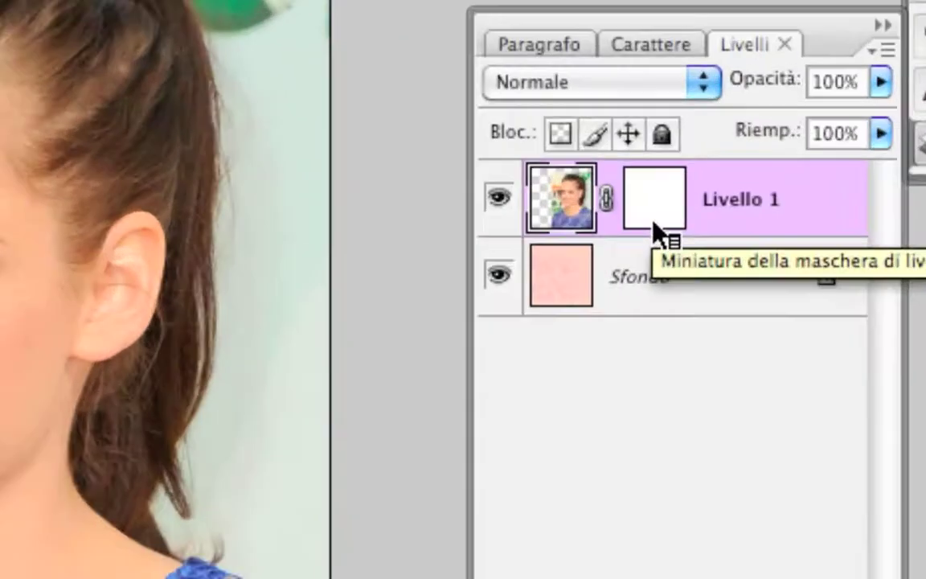
left_click(652, 227)
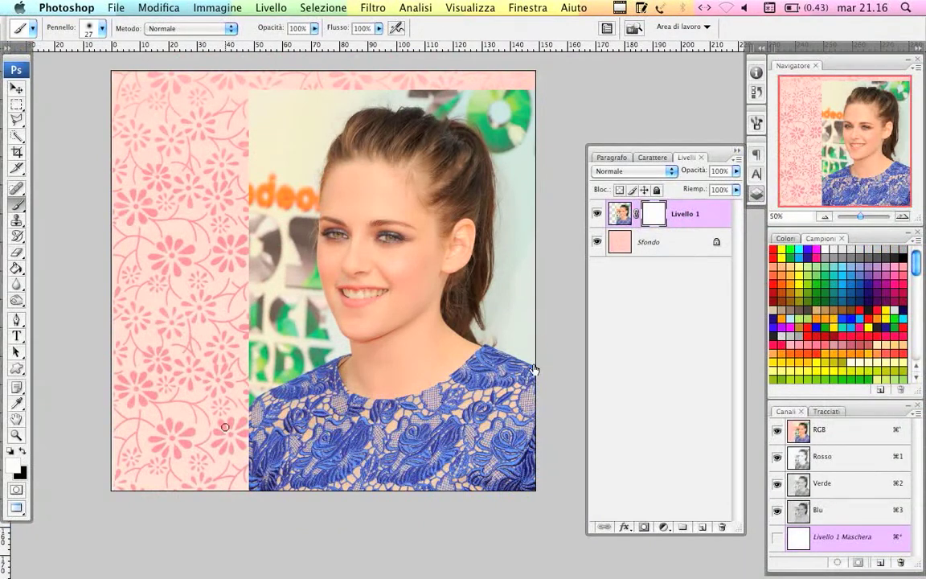
left_click(615, 221)
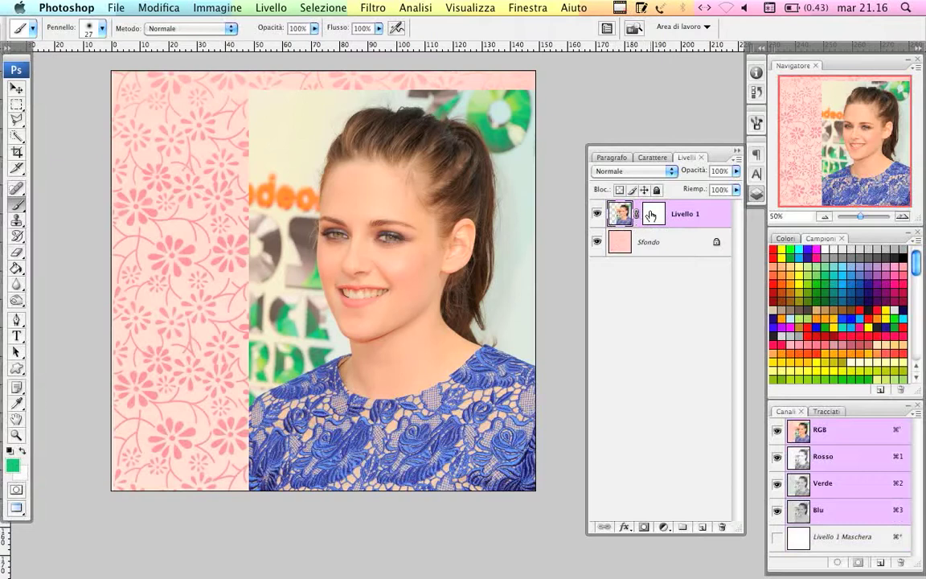
left_click(652, 213)
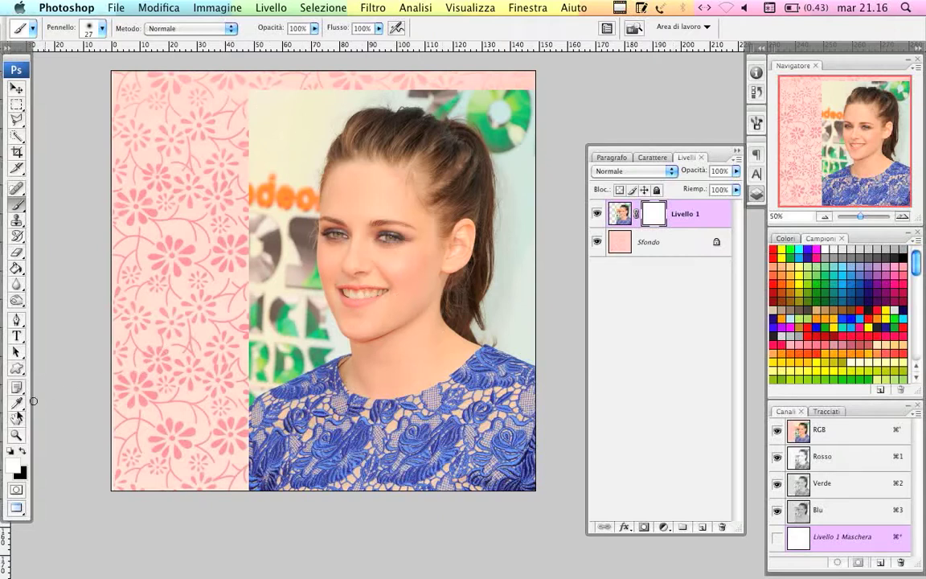
left_click(24, 454)
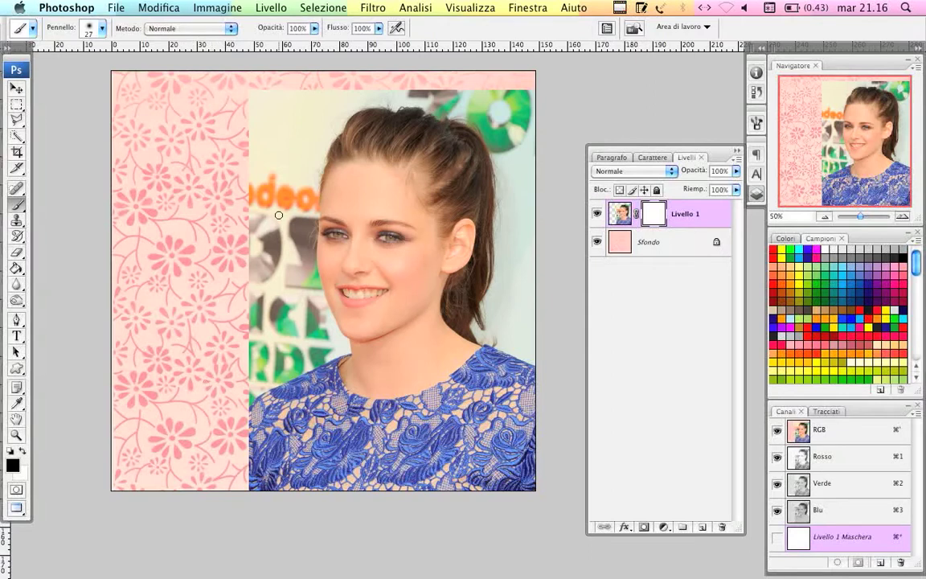
- With a soft 100 px brush, paint black on the mask over the photo's left strip and neck area
left_click(100, 31)
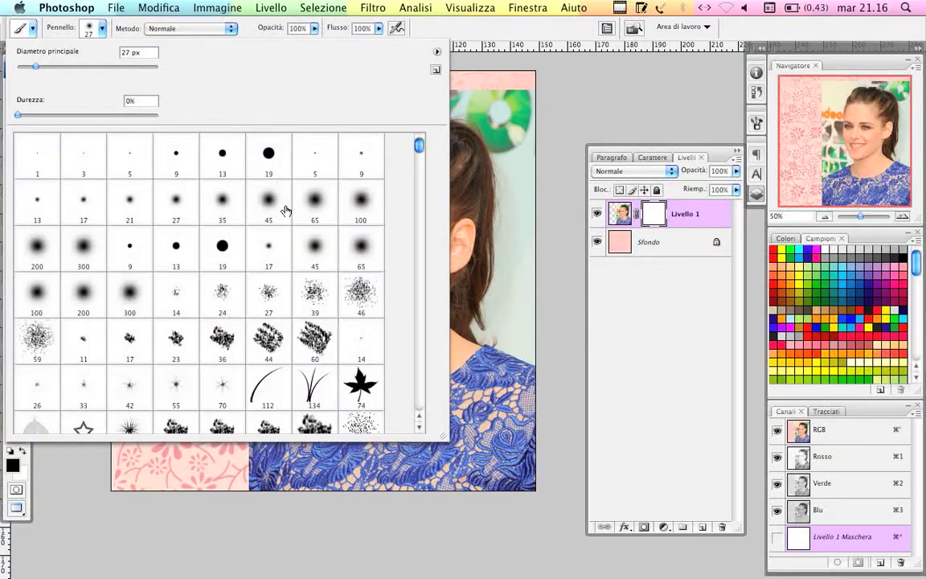
left_click(350, 211)
left_click(518, 253)
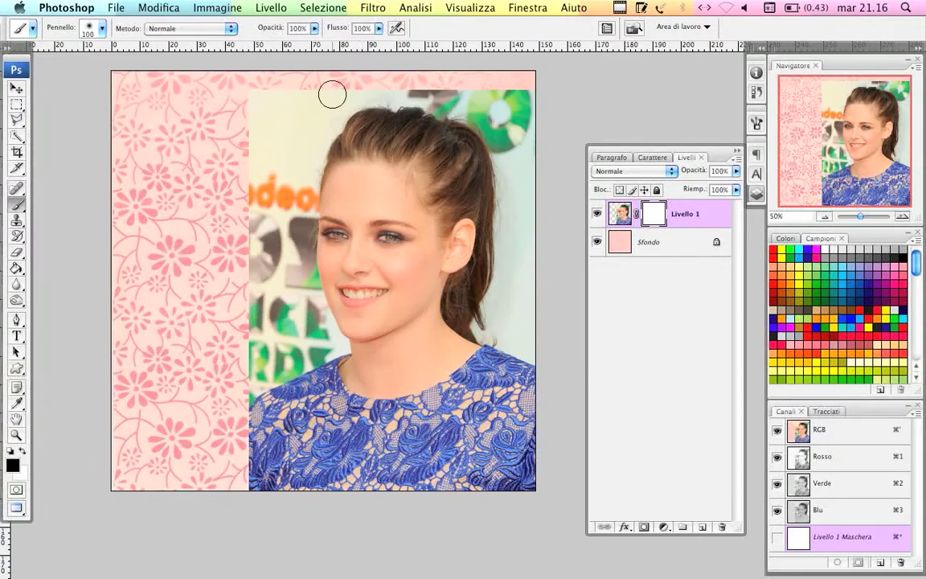
left_click_drag(304, 85, 276, 95)
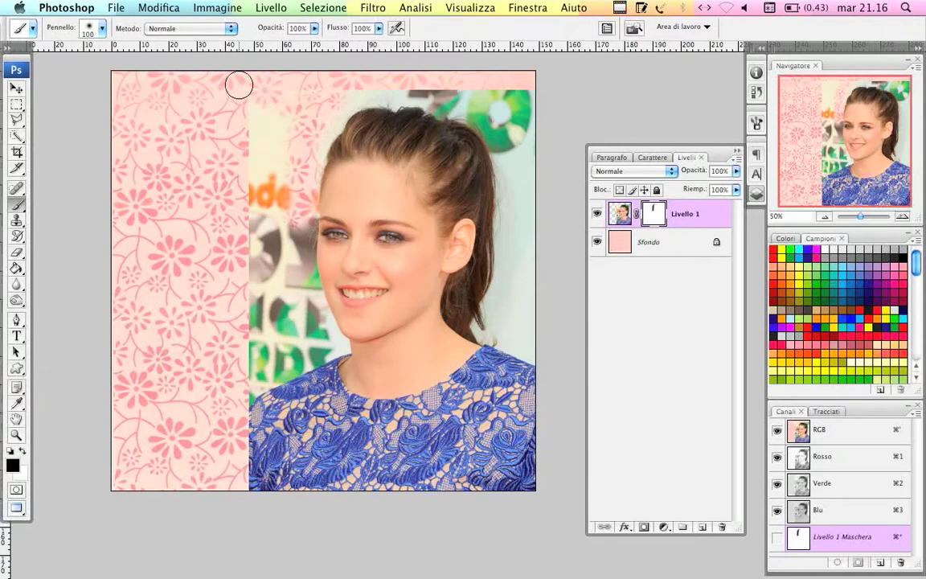
left_click_drag(249, 89, 238, 334)
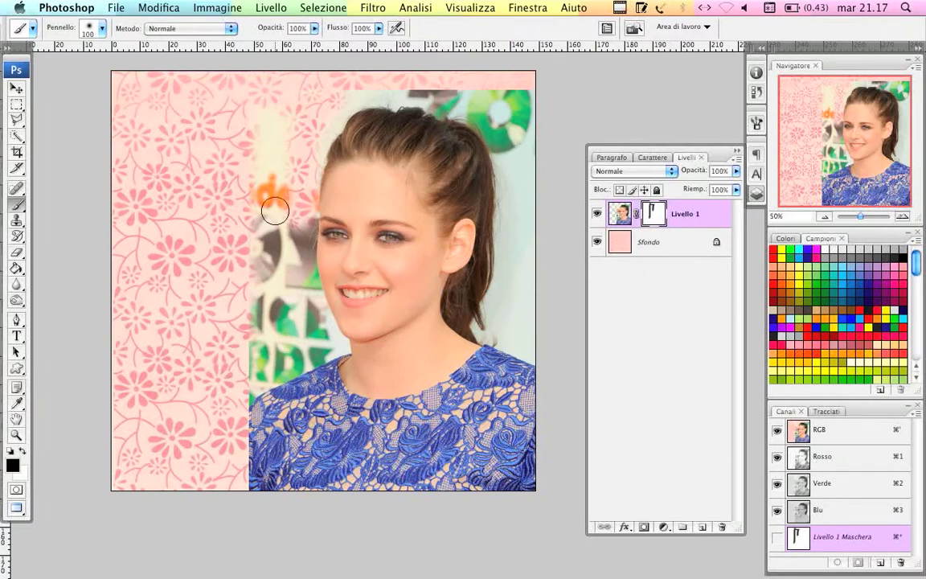
left_click_drag(267, 127, 259, 329)
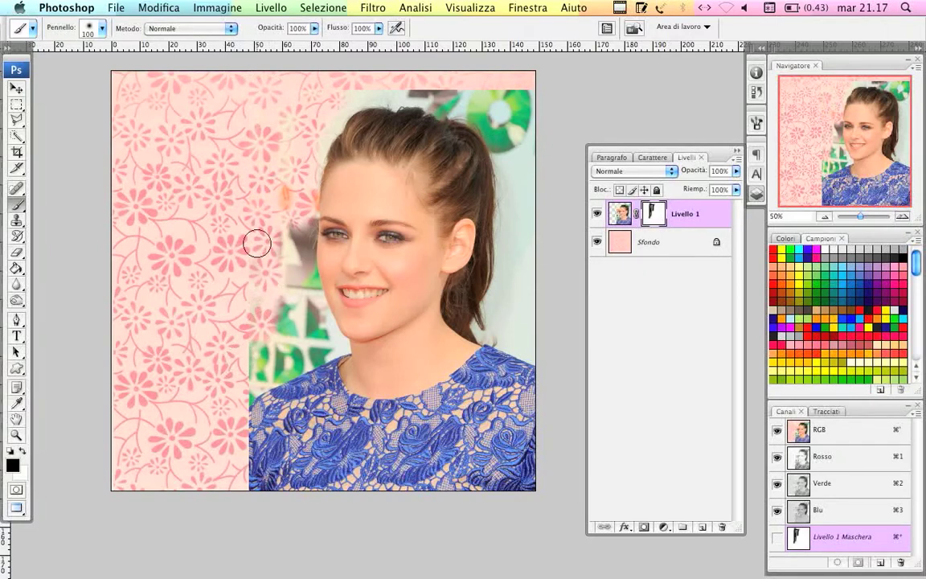
mouse_move(274, 203)
left_mouse_down()
mouse_move(289, 228)
mouse_move(289, 212)
mouse_move(283, 341)
left_mouse_up()
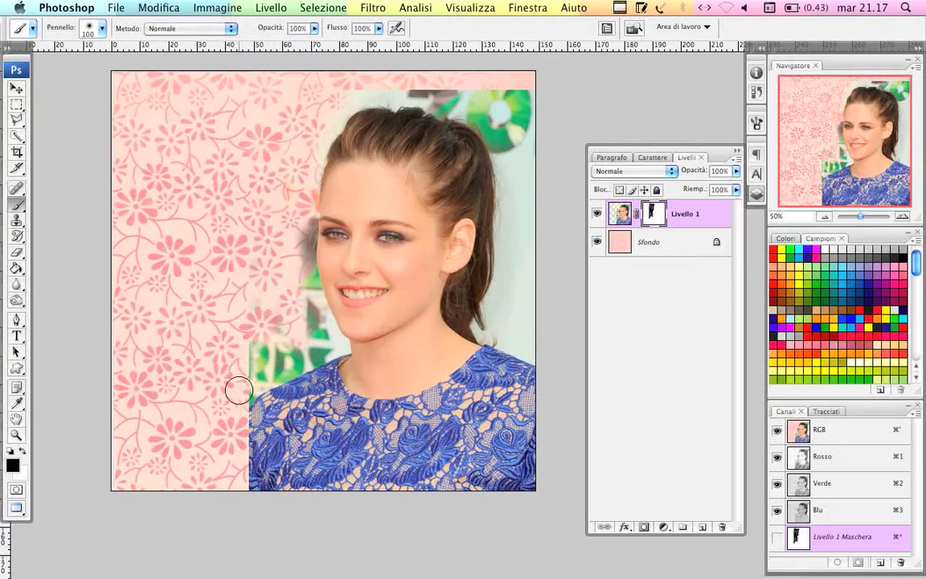
mouse_move(261, 384)
left_mouse_down()
mouse_move(274, 361)
mouse_move(320, 341)
mouse_move(302, 250)
mouse_move(239, 366)
mouse_move(268, 335)
mouse_move(293, 206)
mouse_move(307, 228)
mouse_move(296, 233)
mouse_move(331, 235)
left_mouse_up()
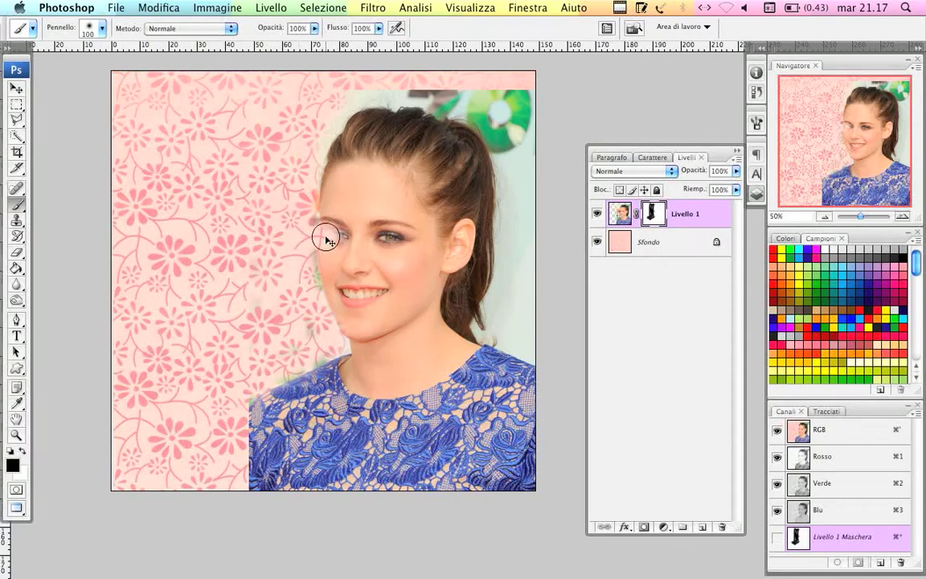
- At 100% zoom, mask out the backdrop above and right of the hair and the green hair clip
key("super+plus")
key("super+plus")
left_click_drag(380, 224, 149, 330)
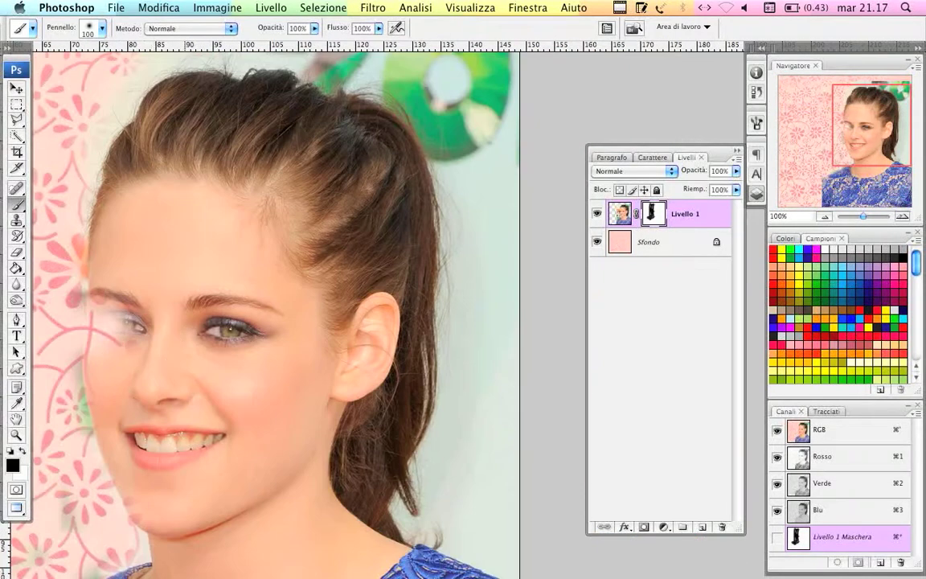
scroll(180, 262, "up", 3)
mouse_move(188, 155)
left_mouse_down()
mouse_move(466, 185)
mouse_move(344, 151)
left_mouse_up()
left_click_drag(483, 168, 409, 156)
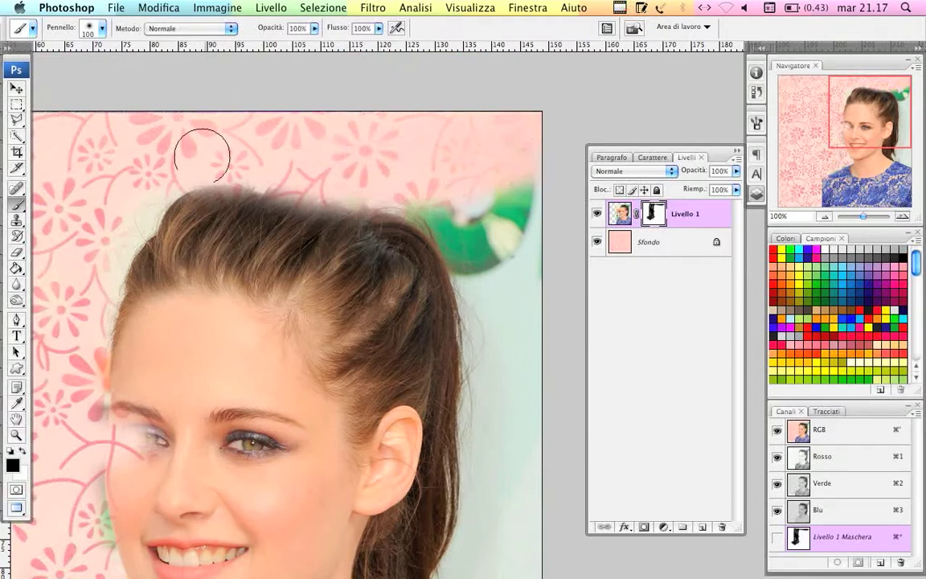
left_click_drag(116, 231, 1, 85)
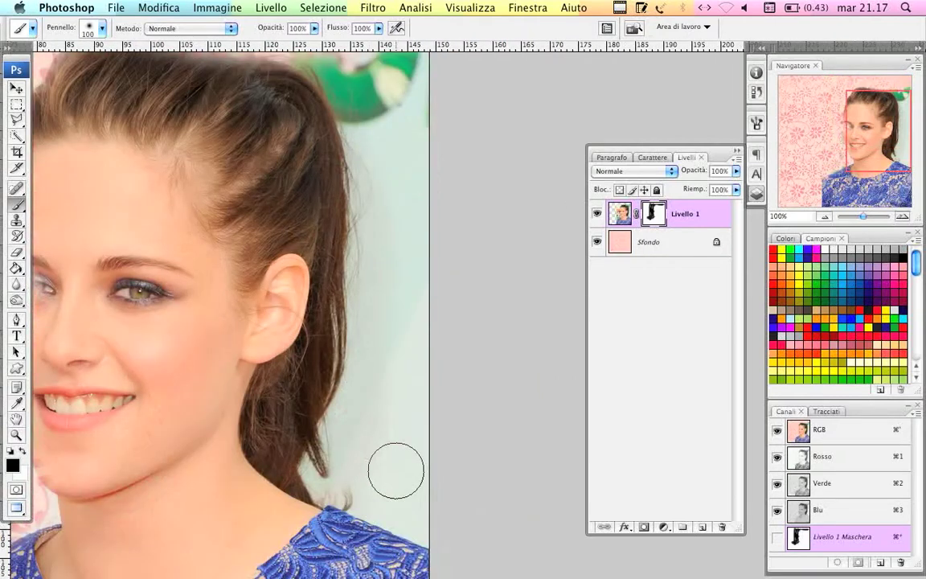
mouse_move(447, 521)
left_mouse_down()
mouse_move(362, 495)
mouse_move(320, 459)
mouse_move(382, 363)
mouse_move(395, 123)
left_mouse_up()
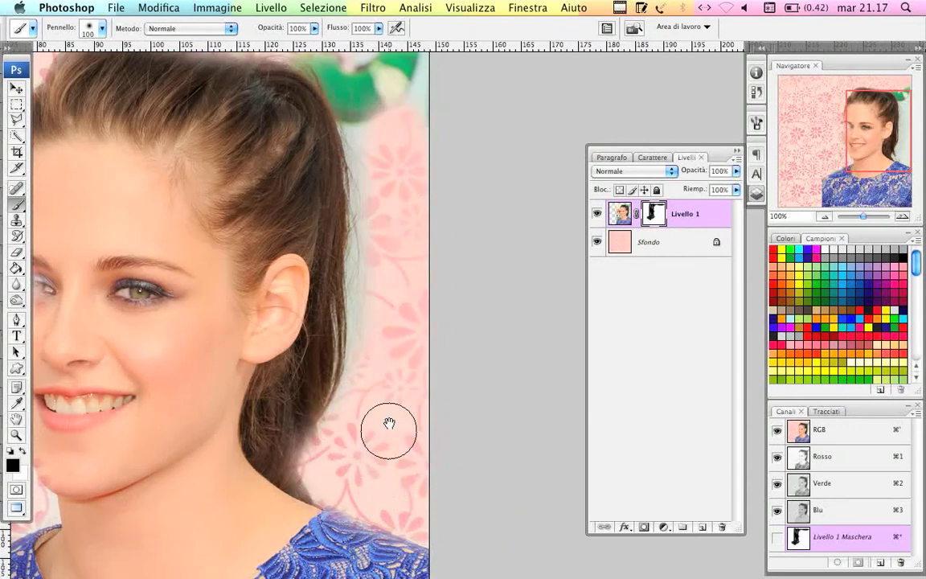
left_click_drag(413, 310, 425, 479)
mouse_move(362, 211)
left_mouse_down()
mouse_move(430, 325)
mouse_move(426, 188)
left_mouse_up()
left_click_drag(329, 213, 394, 329)
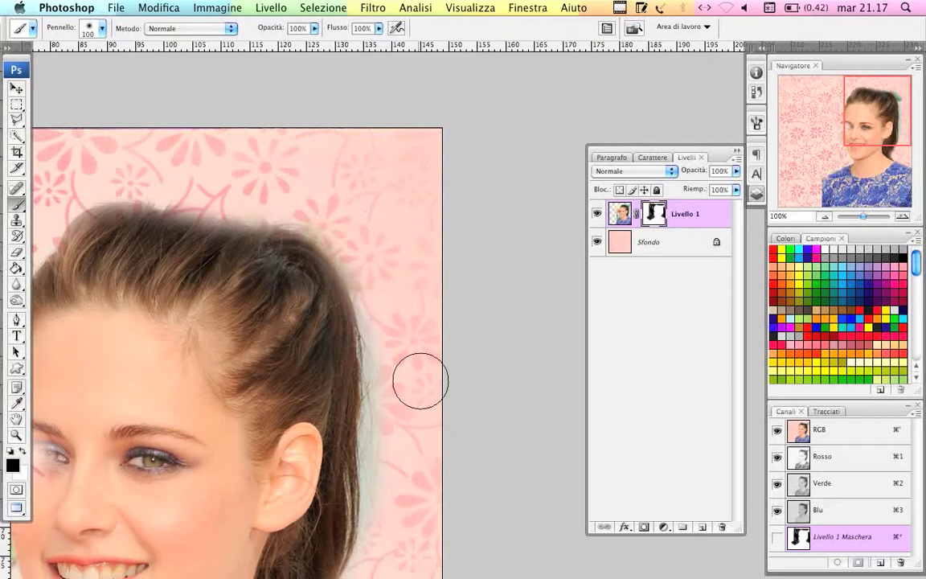
- Glance at History, recentre on the eyes and mask the backdrop edge beside the left eye
left_click(756, 91)
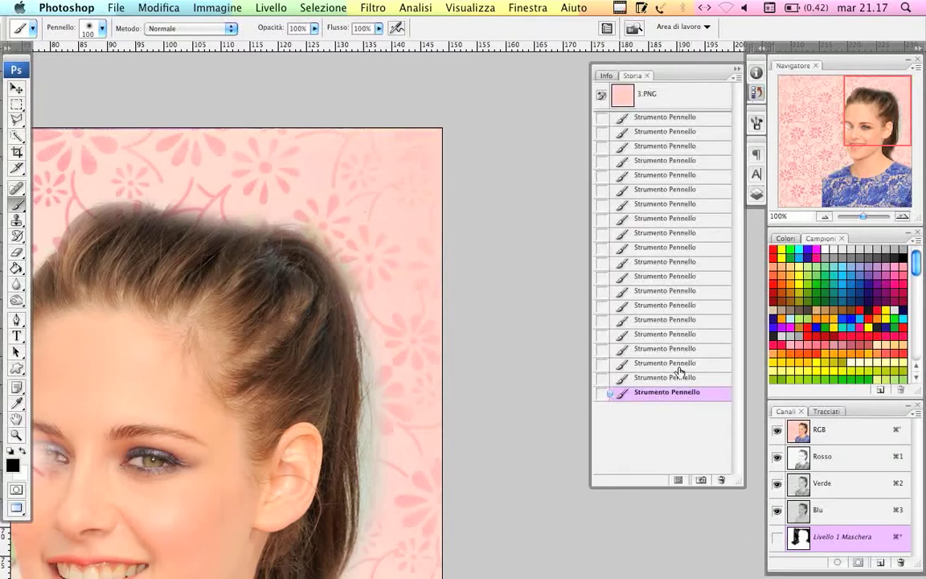
left_click(756, 194)
left_click_drag(416, 482, 422, 136)
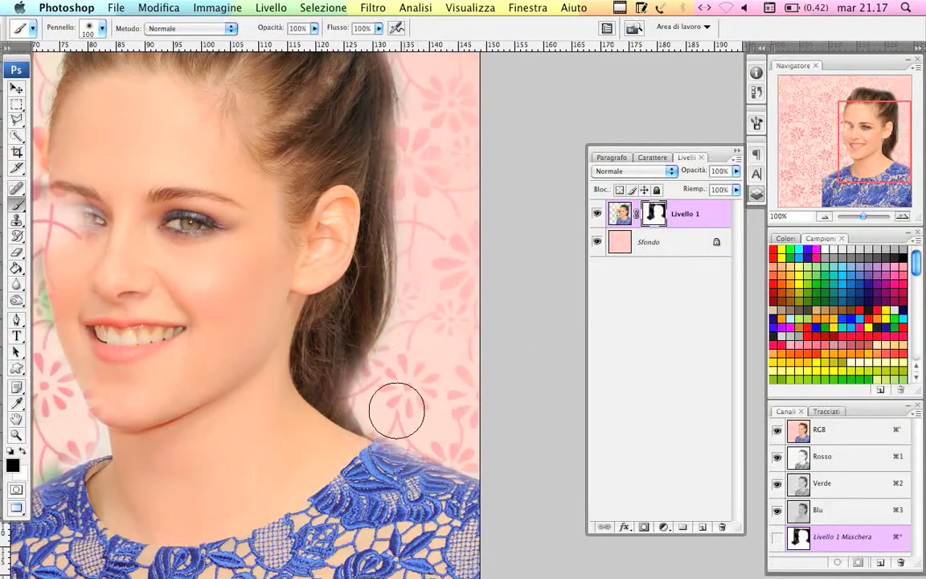
left_click_drag(395, 407, 668, 330)
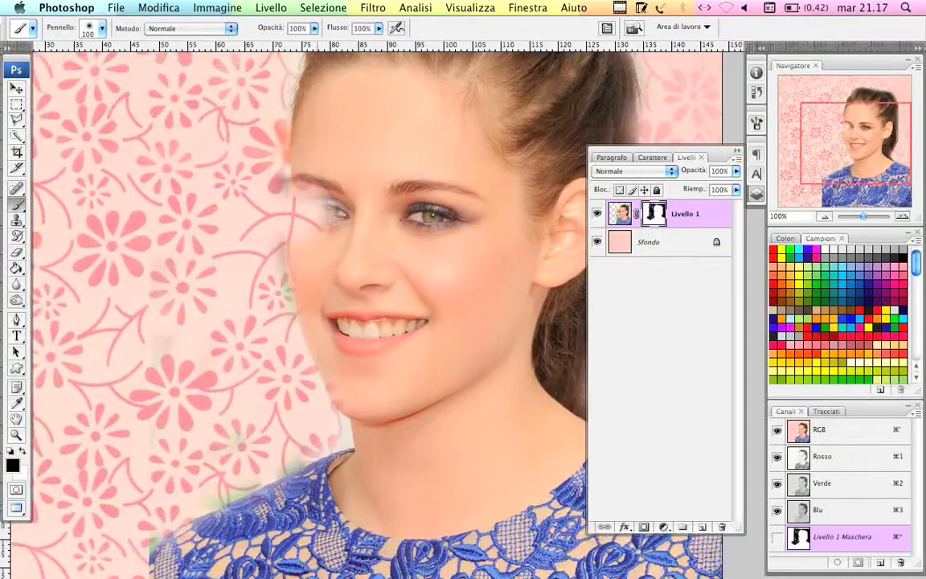
left_click_drag(359, 159, 327, 248)
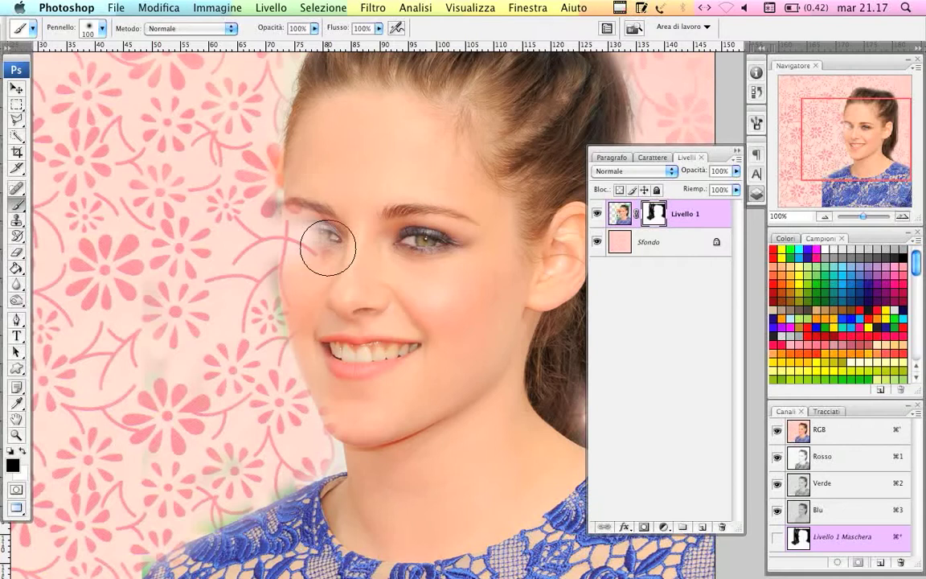
left_click_drag(327, 248, 305, 289)
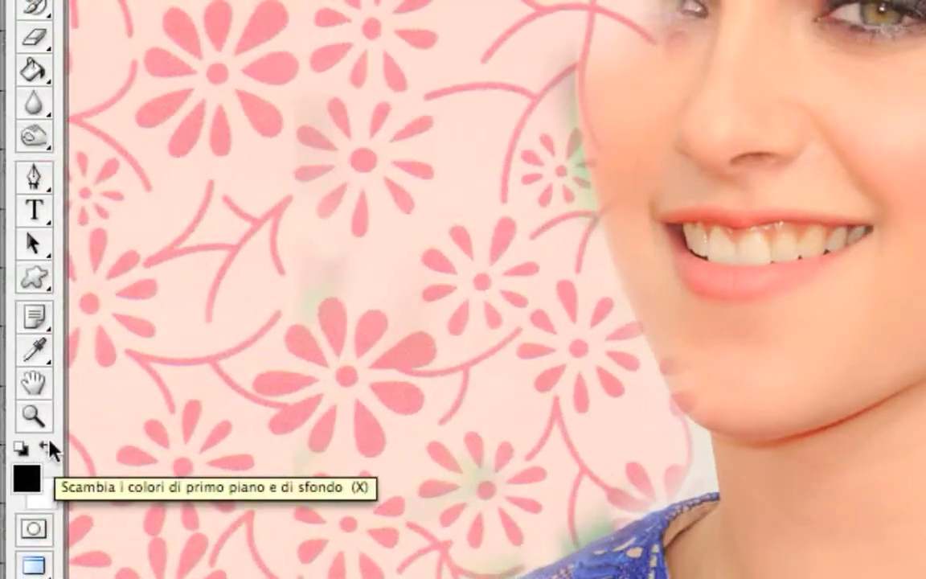
- Paint white to restore the left eye, cheek and photo backdrop left of the face
left_click(46, 447)
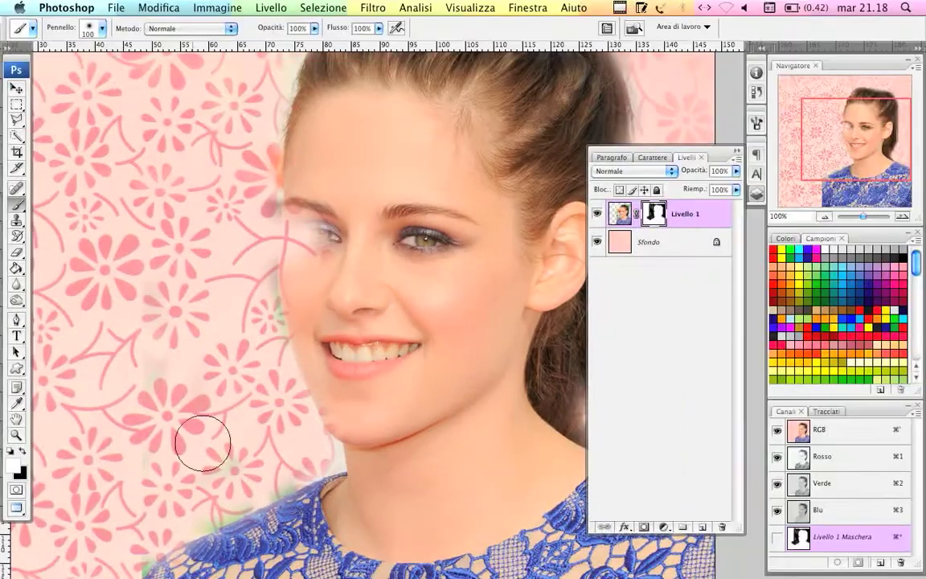
mouse_move(328, 266)
left_mouse_down()
mouse_move(310, 206)
mouse_move(310, 264)
mouse_move(310, 194)
mouse_move(325, 269)
left_mouse_up()
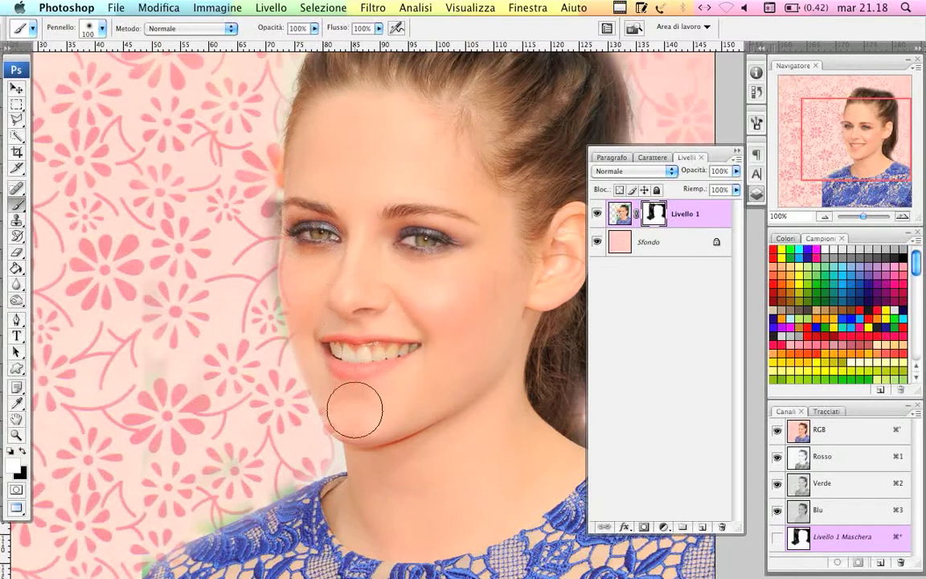
left_click_drag(350, 411, 334, 406)
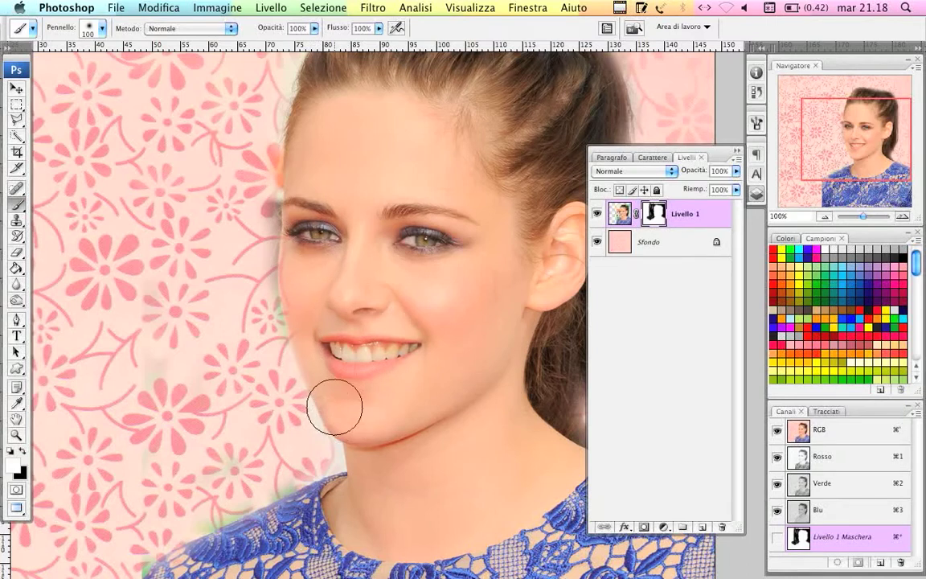
mouse_move(257, 165)
left_mouse_down()
mouse_move(277, 159)
mouse_move(282, 430)
left_mouse_up()
mouse_move(260, 211)
left_mouse_down()
mouse_move(247, 417)
mouse_move(237, 382)
mouse_move(196, 377)
mouse_move(197, 474)
left_mouse_up()
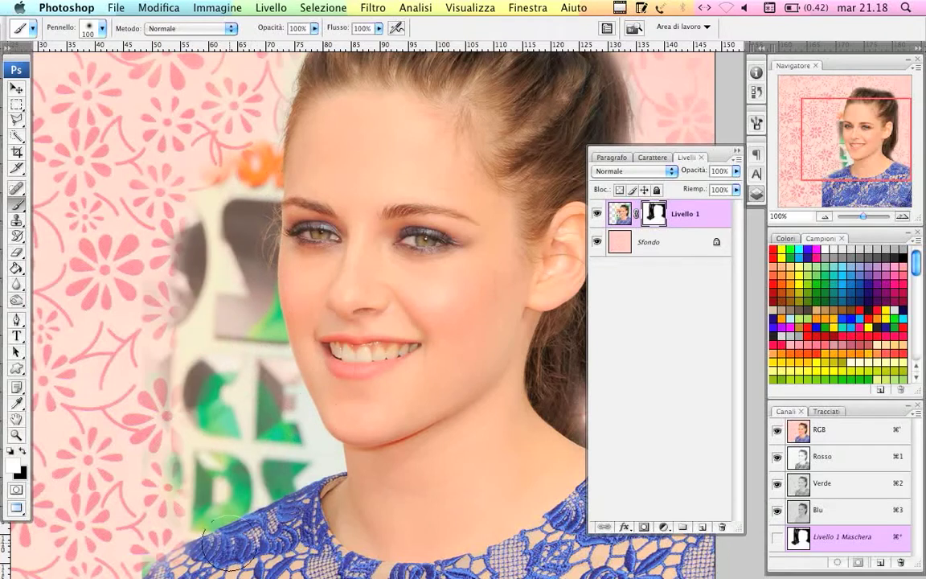
left_click_drag(161, 201, 173, 259)
mouse_move(292, 98)
left_mouse_down()
mouse_move(200, 217)
mouse_move(239, 156)
left_mouse_up()
scroll(321, 322, "up", 5)
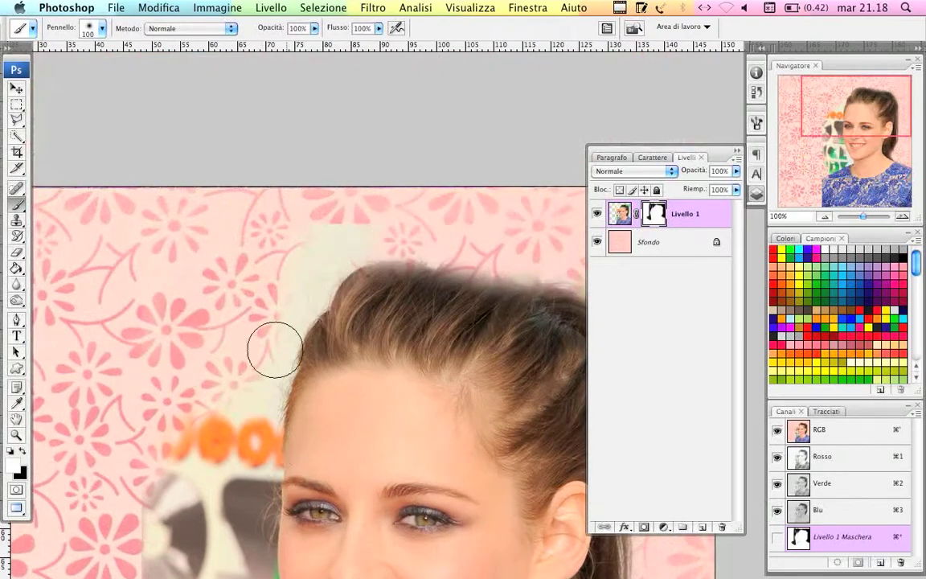
scroll(392, 482, "down", 5)
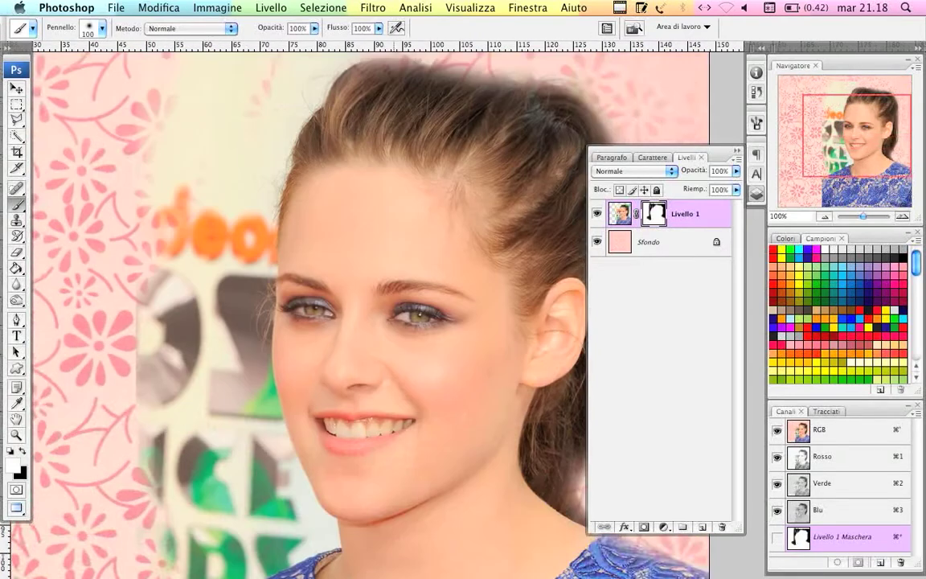
key("super+minus")
key("super+minus")
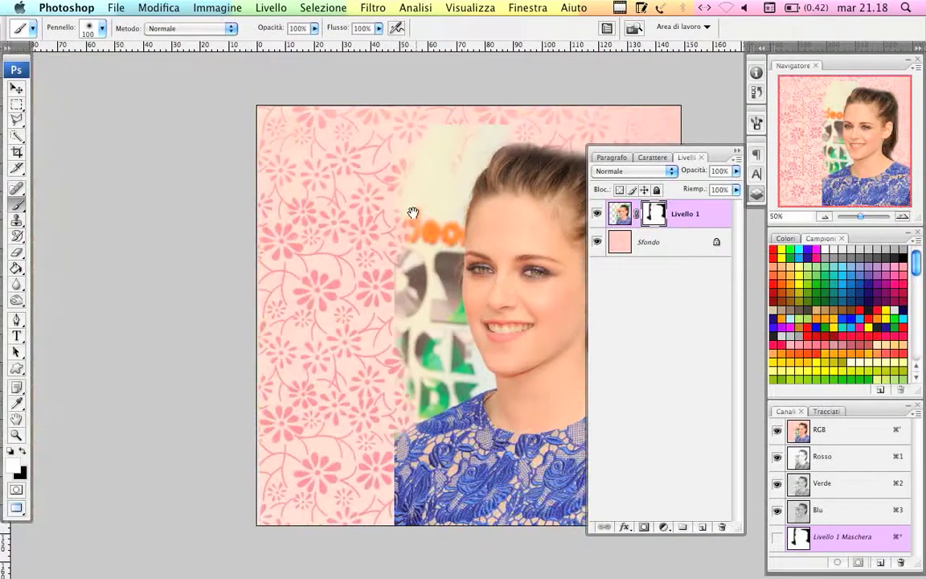
- Paint white to restore the backdrop above and right of the hair and the orange-lettered left edge
left_click_drag(412, 213, 242, 217)
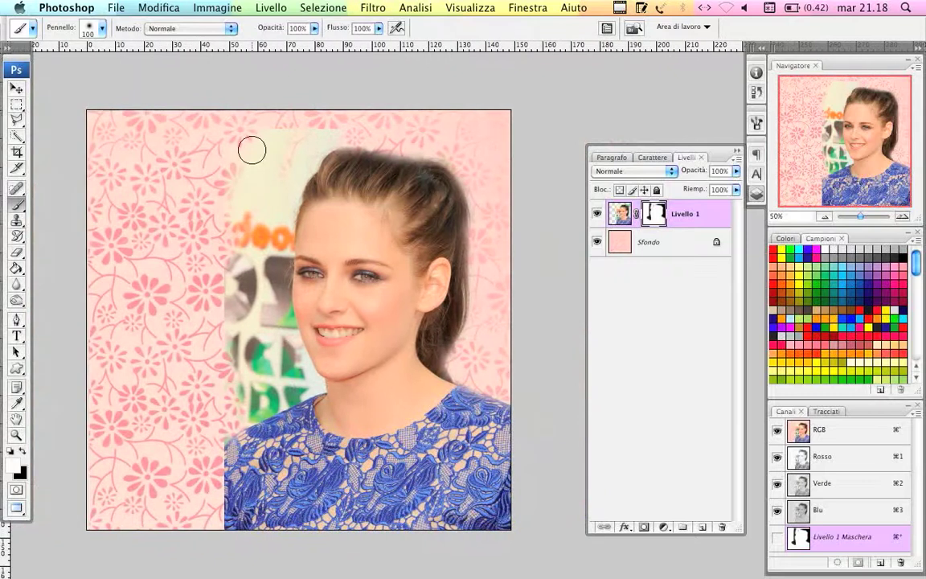
left_click_drag(336, 143, 285, 143)
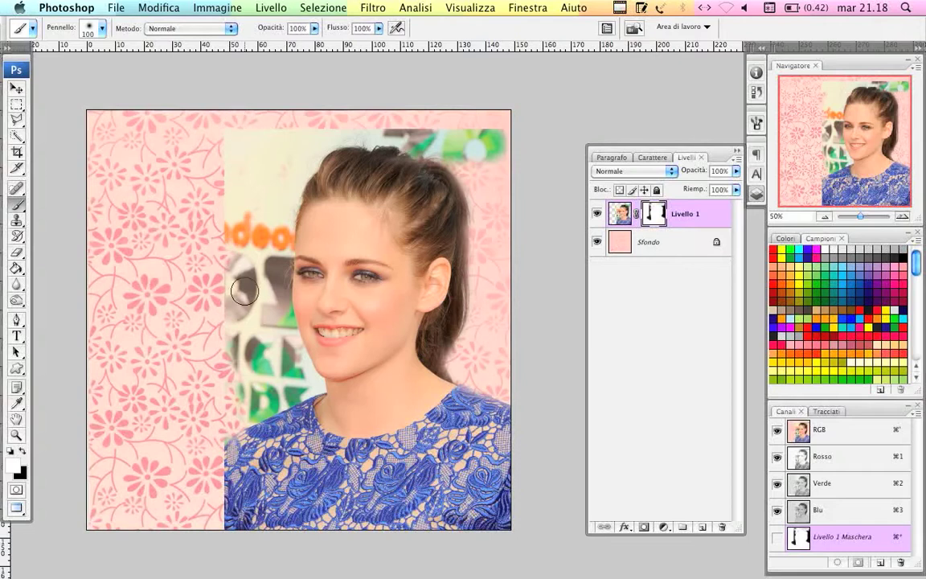
left_click_drag(232, 148, 211, 434)
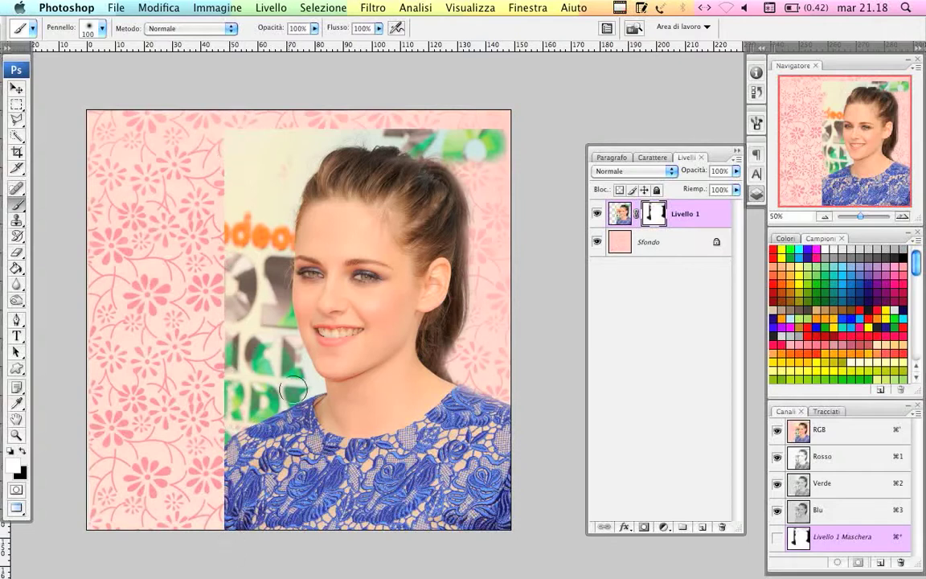
mouse_move(450, 112)
left_mouse_down()
mouse_move(444, 163)
mouse_move(470, 263)
mouse_move(458, 377)
mouse_move(469, 187)
left_mouse_up()
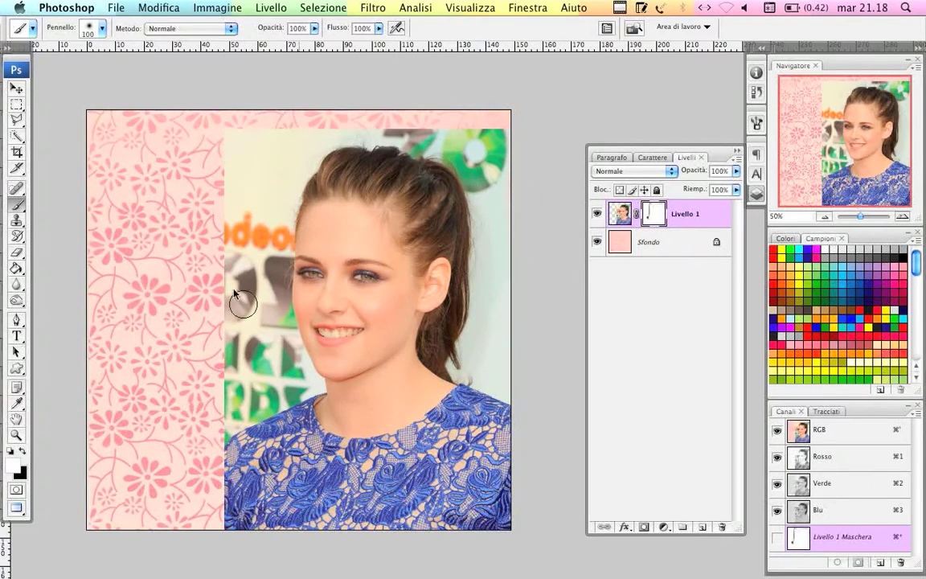
- Draw a black-to-white gradient across the mask, then select all and fill it white
left_click(15, 269)
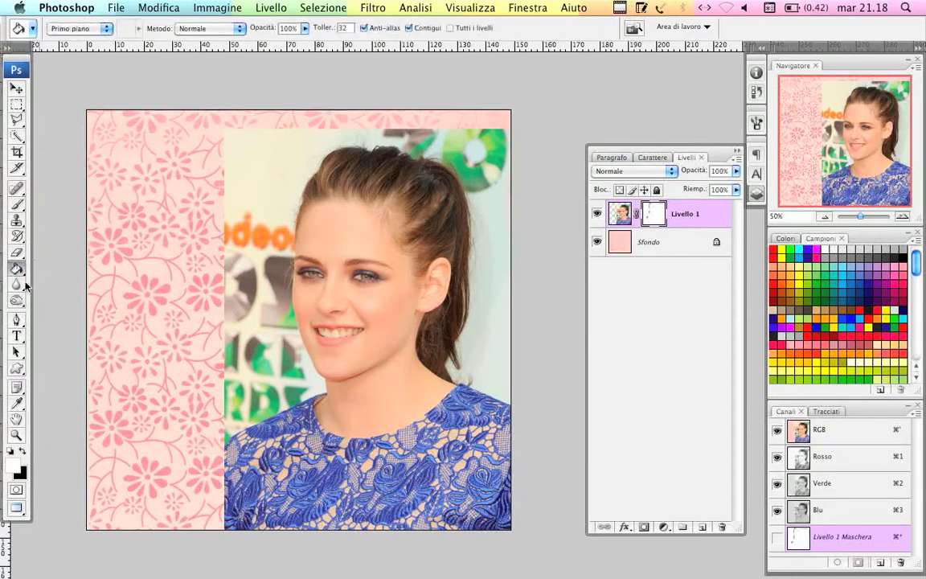
left_click_drag(16, 269, 64, 249)
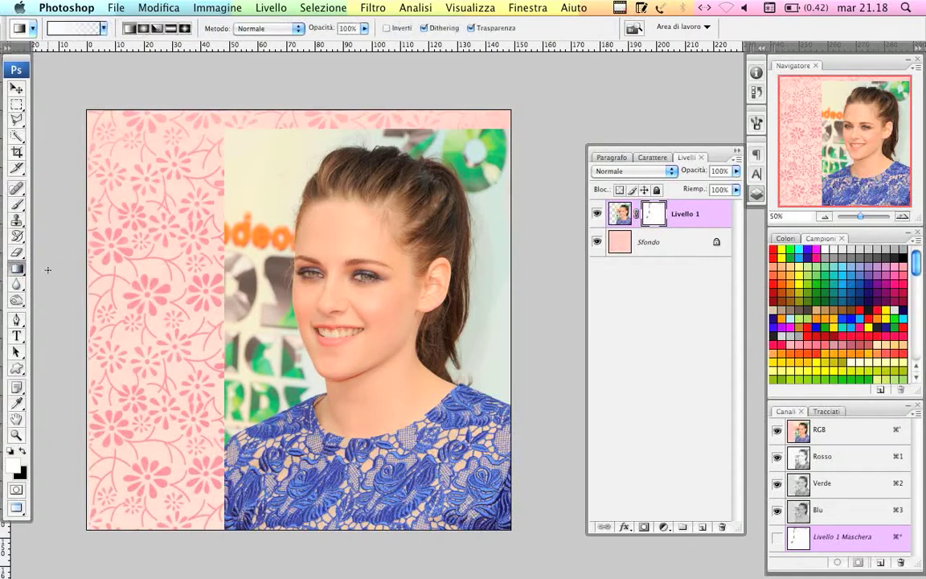
left_click(102, 28)
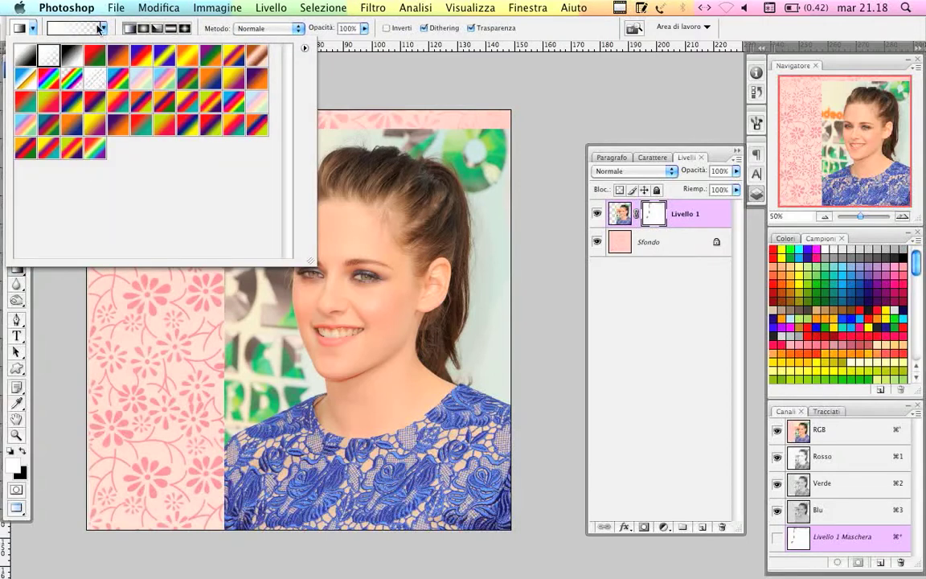
left_click(98, 28)
left_click(22, 454)
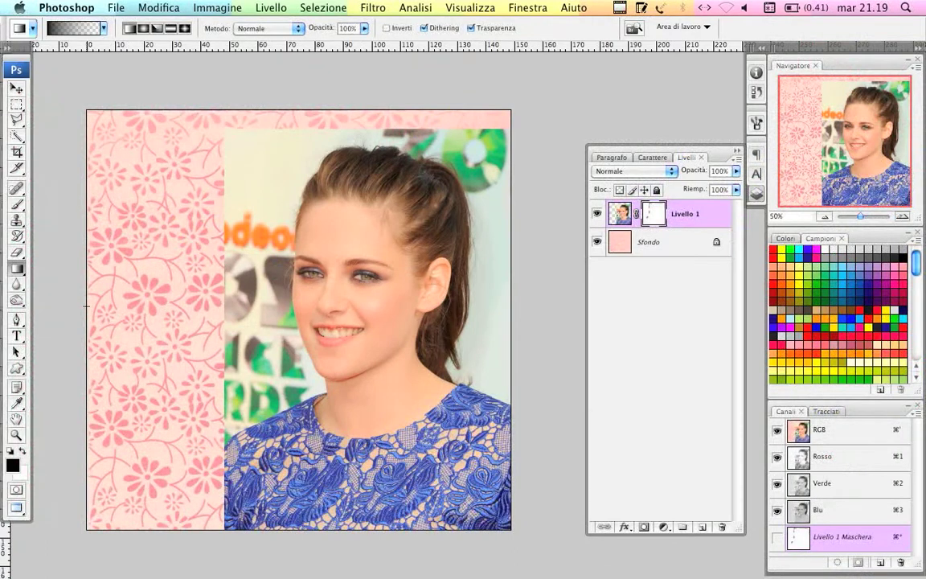
left_click_drag(208, 307, 538, 306)
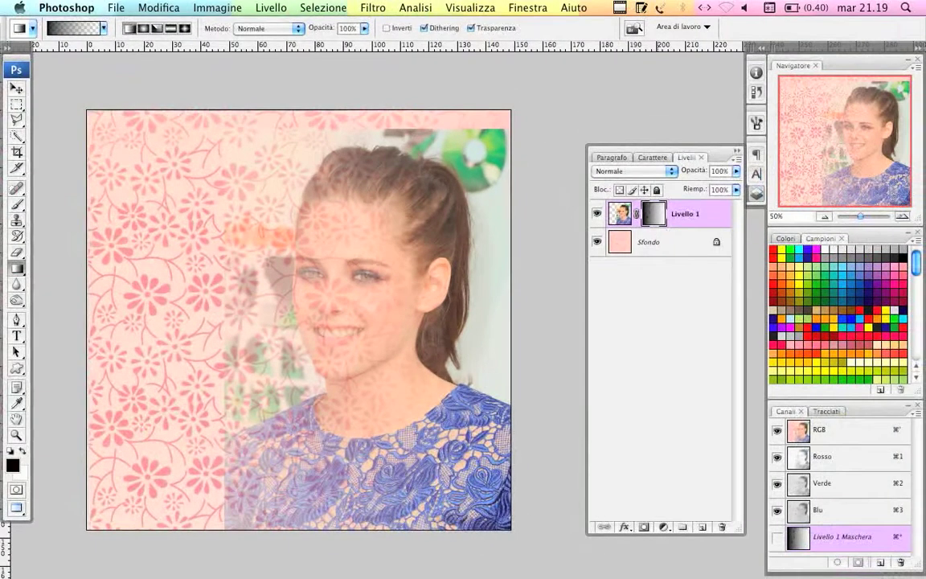
key("ctrl+a")
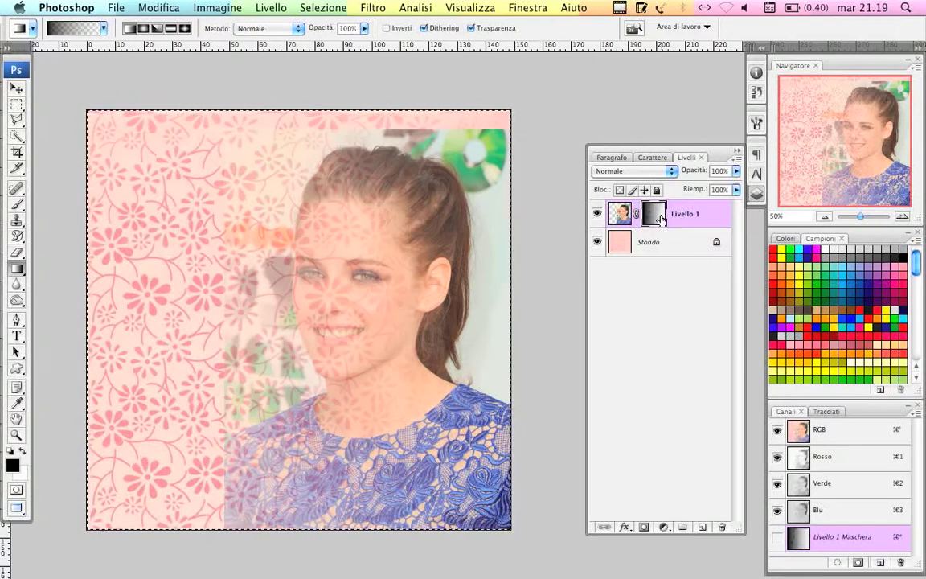
key("BackSpace")
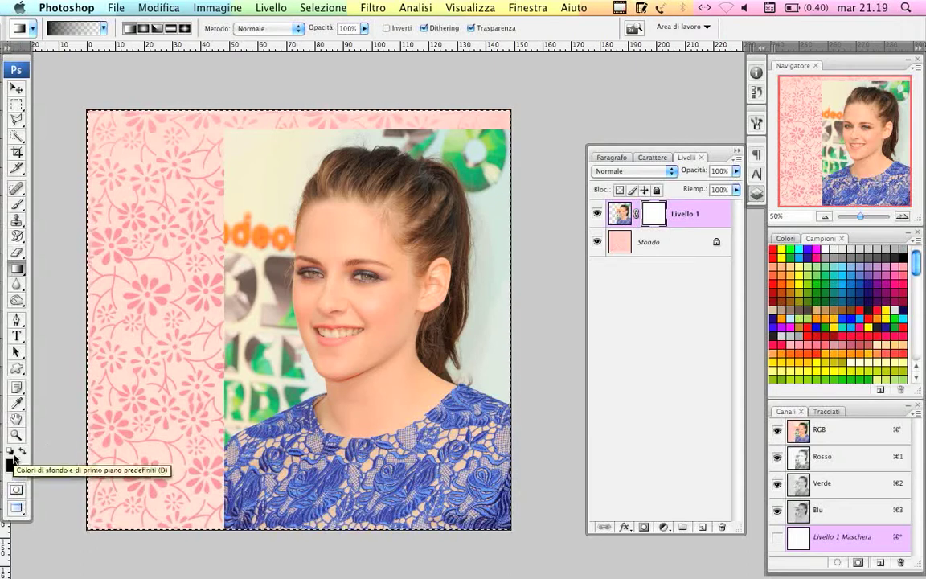
- Deselect and brush black on the mask over the top-left edge and backdrop left of the shoulder
key("super+d")
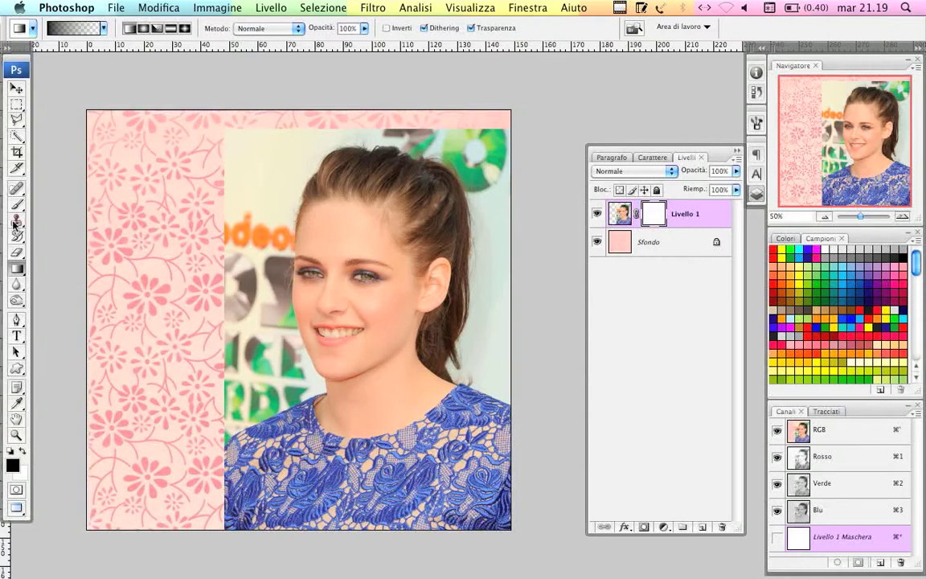
left_click(17, 205)
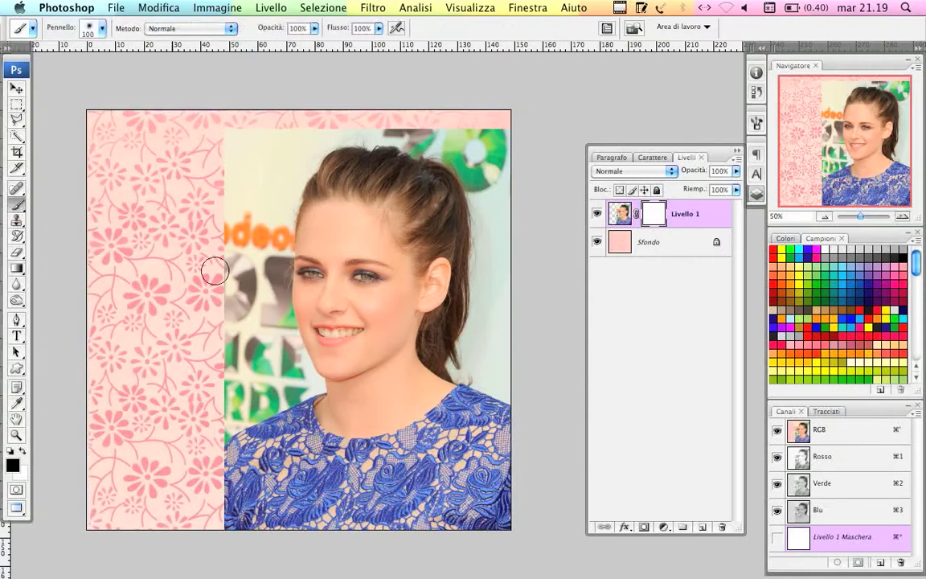
mouse_move(244, 161)
left_mouse_down()
mouse_move(221, 213)
mouse_move(289, 128)
mouse_move(314, 140)
mouse_move(275, 200)
mouse_move(257, 261)
left_mouse_up()
key("super+plus")
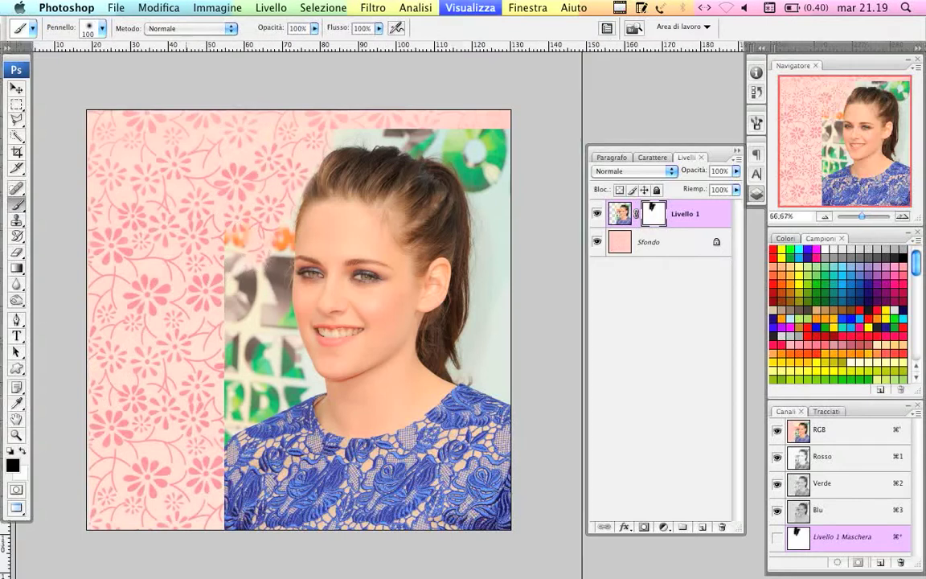
key("super+plus")
left_click_drag(165, 454, 279, 279)
mouse_move(120, 498)
left_mouse_down()
mouse_move(243, 321)
mouse_move(125, 401)
mouse_move(372, 216)
mouse_move(455, 134)
mouse_move(398, 186)
left_mouse_up()
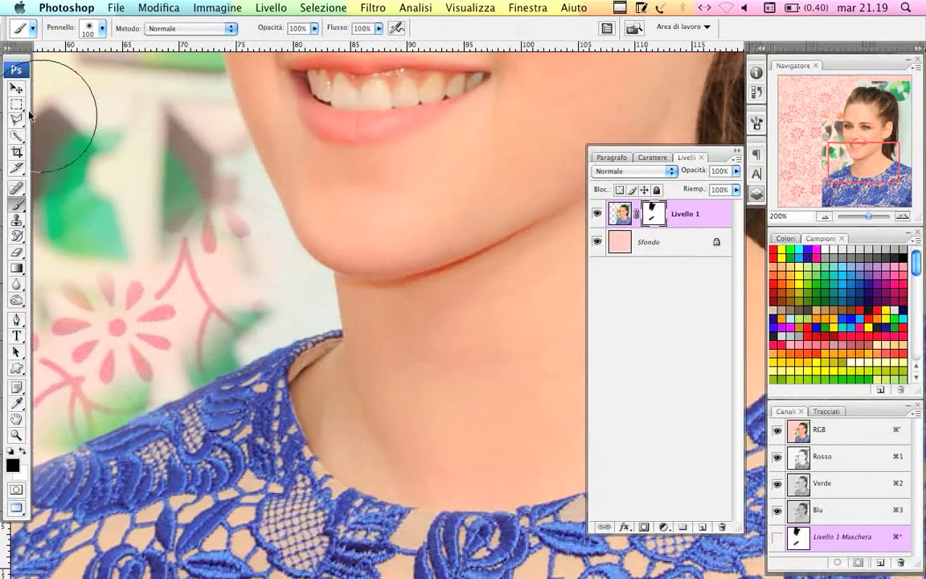
left_click(19, 119)
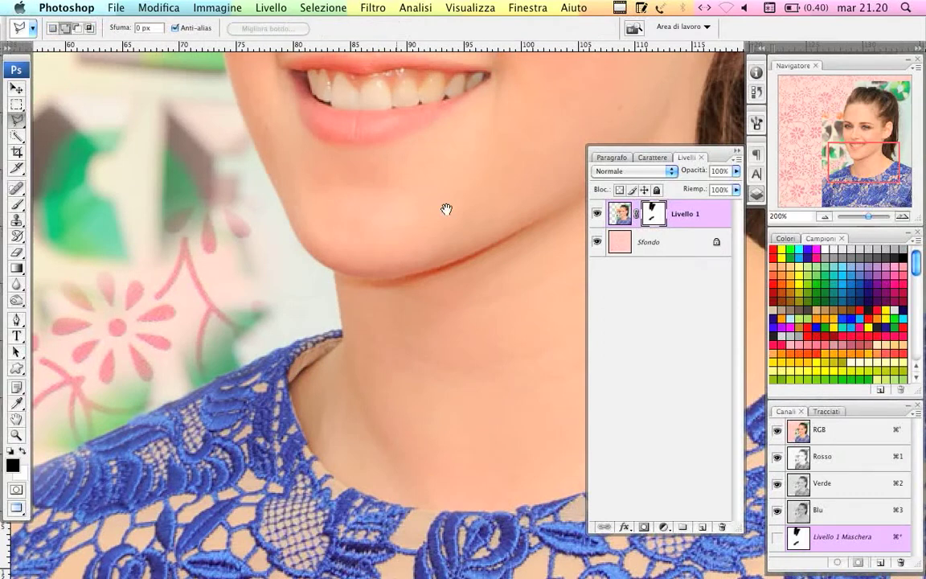
- Trace a Magnetic Lasso selection around the hair from shoulder over head, then target the layer mask
left_click_drag(446, 209, 278, 239)
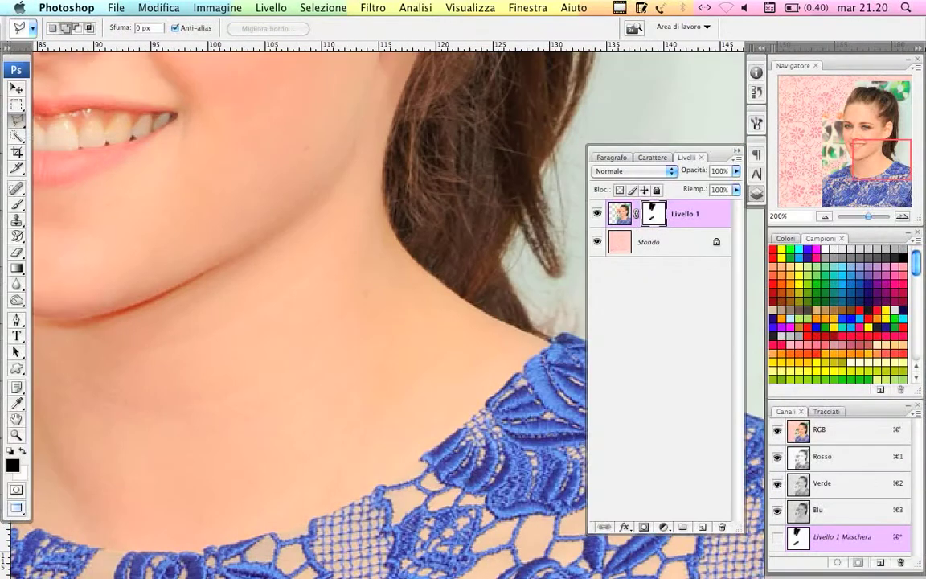
left_click_drag(20, 121, 81, 143)
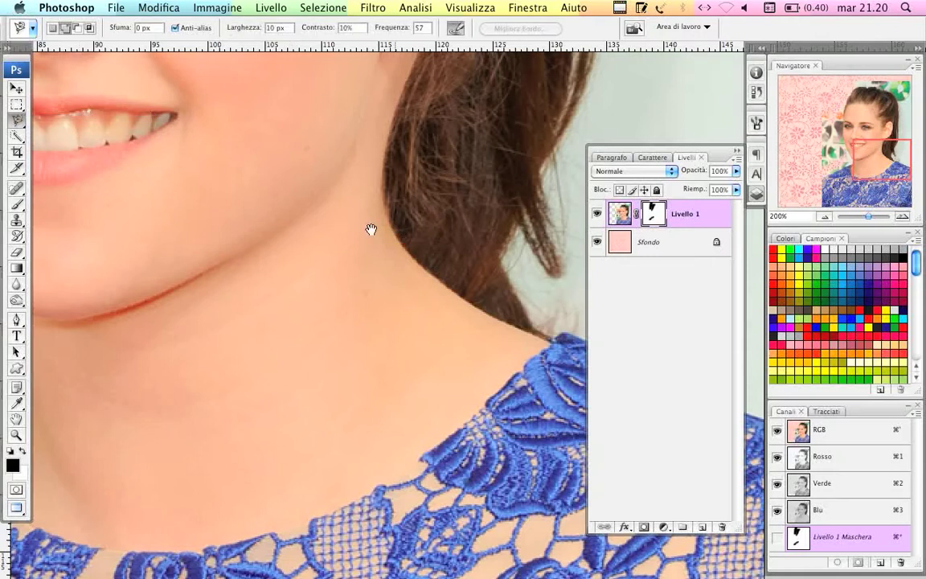
left_click_drag(397, 230, 131, 283)
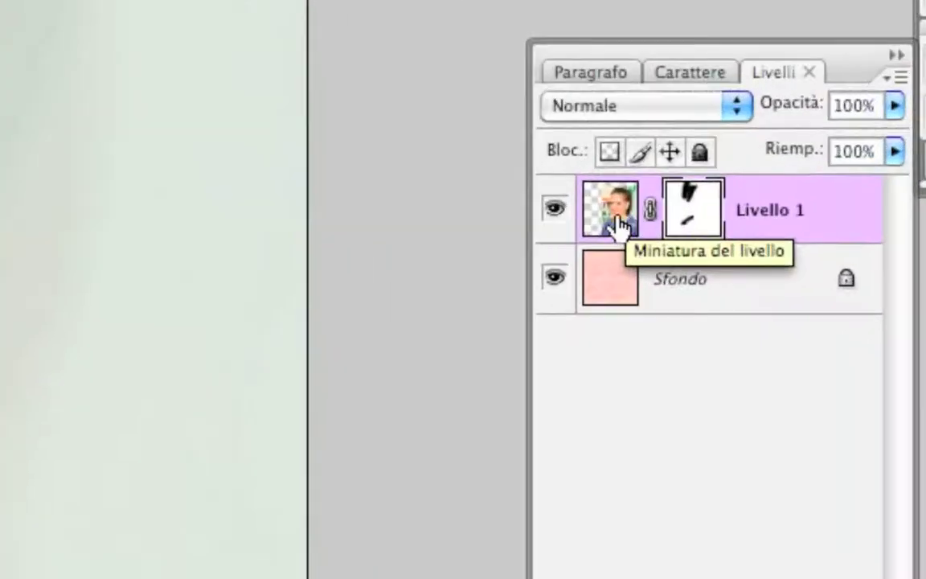
left_click(617, 227)
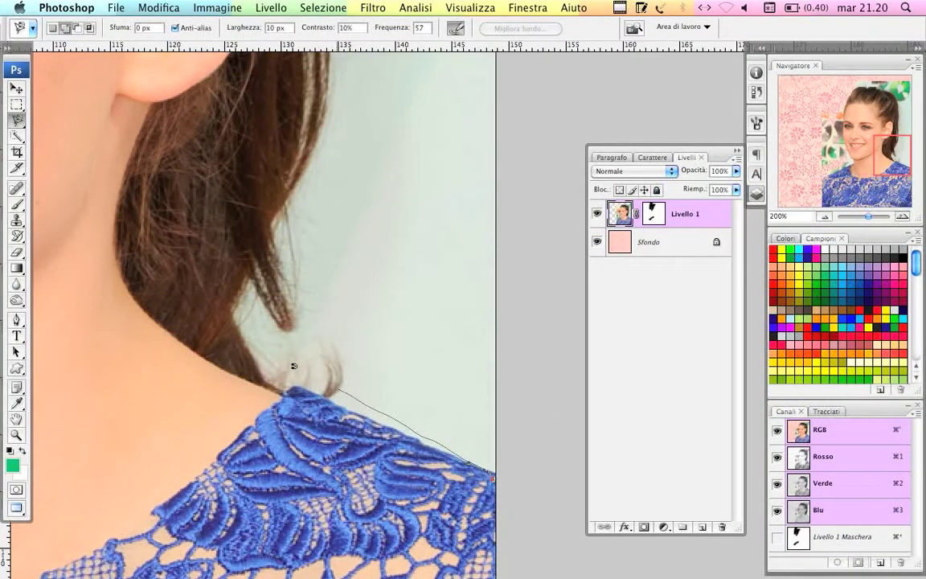
scroll(323, 94, "up", 5)
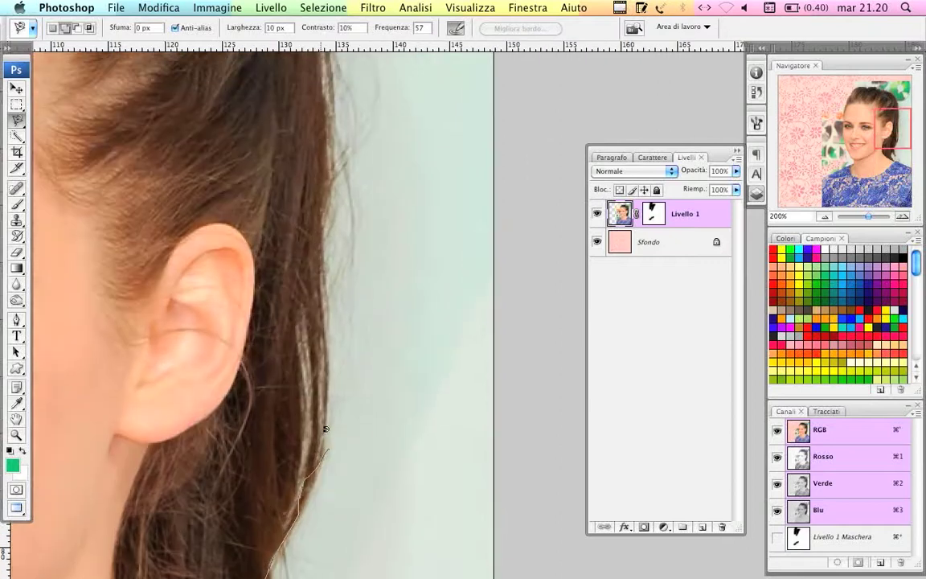
scroll(337, 102, "up", 5)
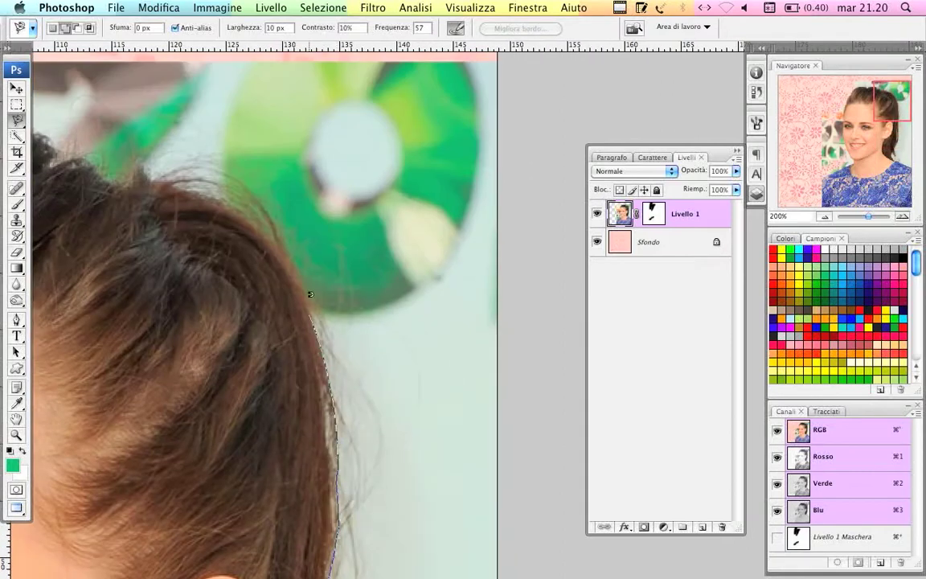
scroll(409, 196, "left", 5)
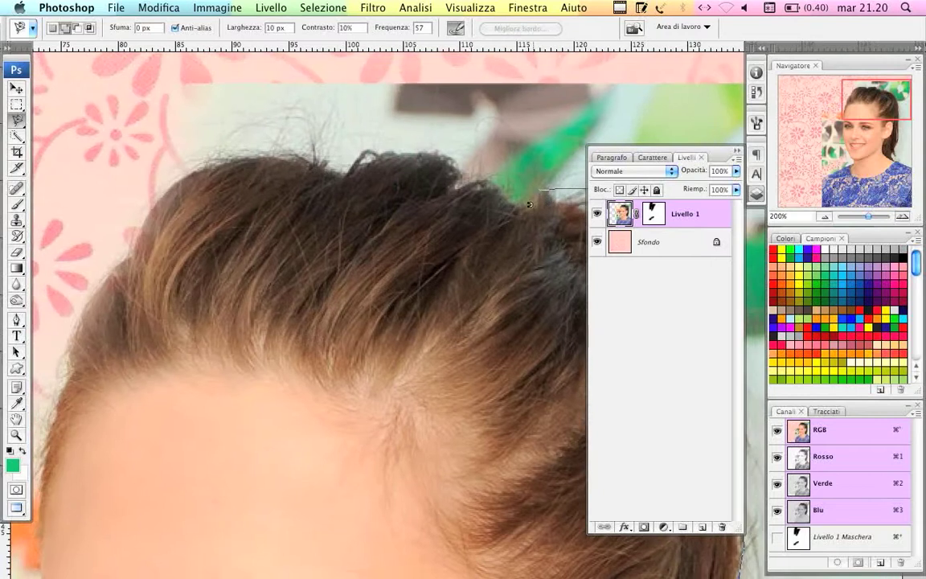
scroll(175, 81, "up", 1)
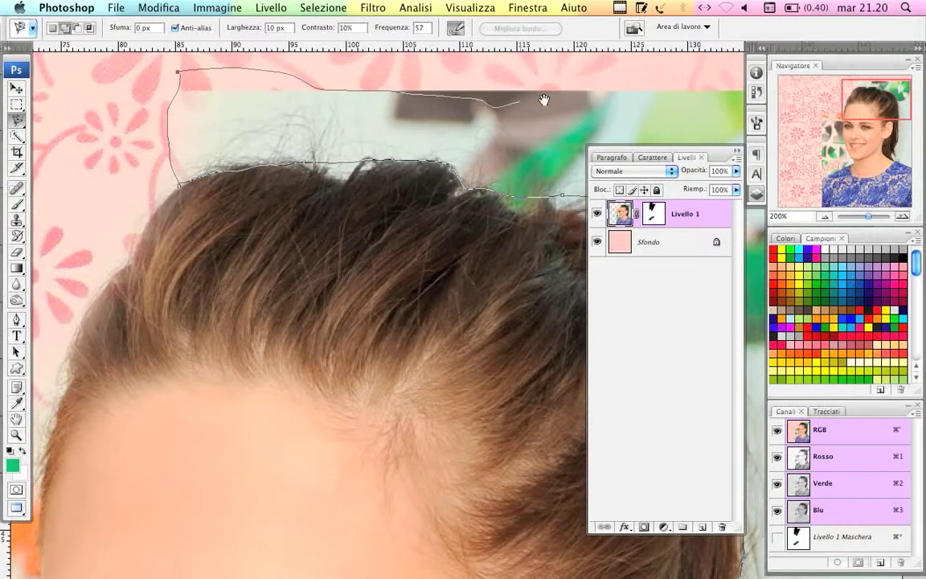
scroll(562, 81, "right", 8)
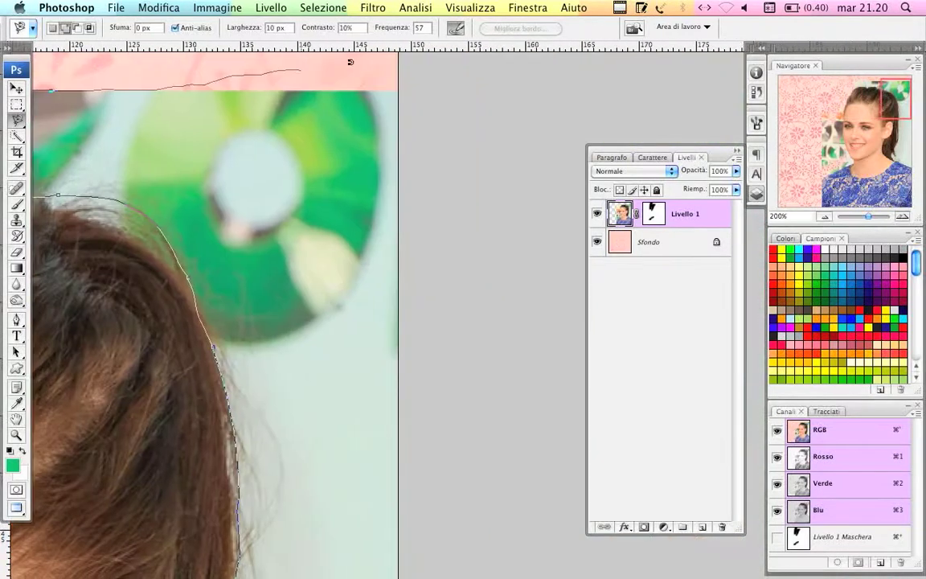
scroll(396, 542, "down", 5)
scroll(372, 366, "down", 5)
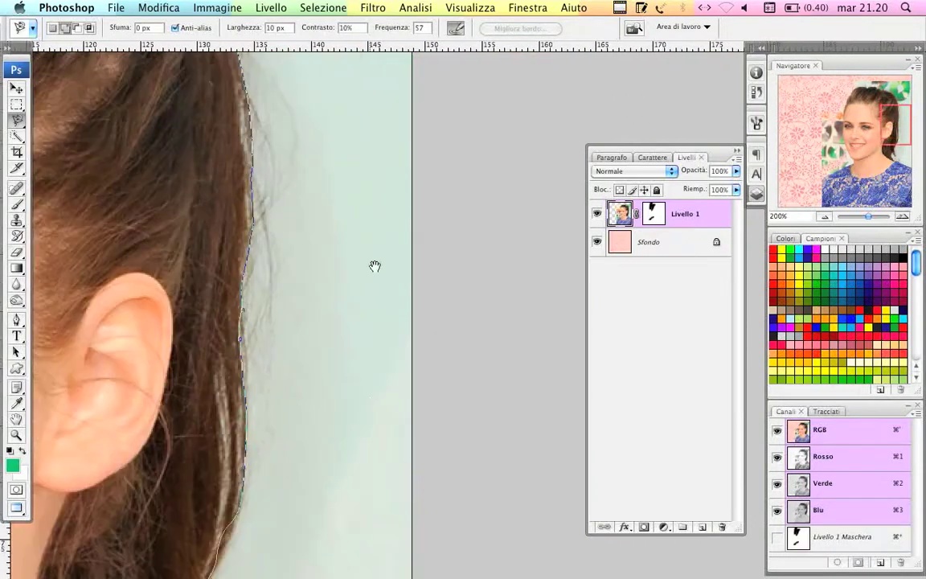
scroll(374, 397, "down", 5)
scroll(393, 227, "down", 5)
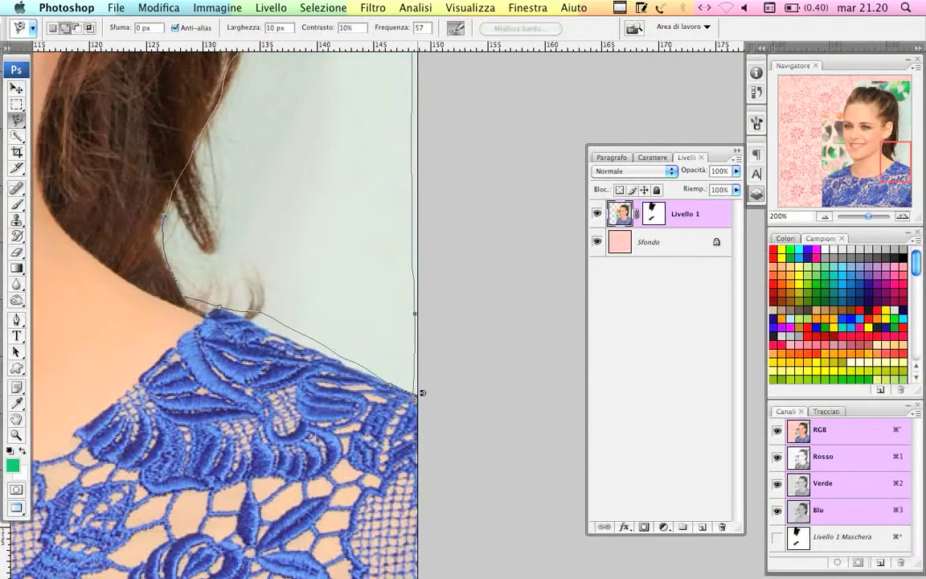
left_click(421, 392)
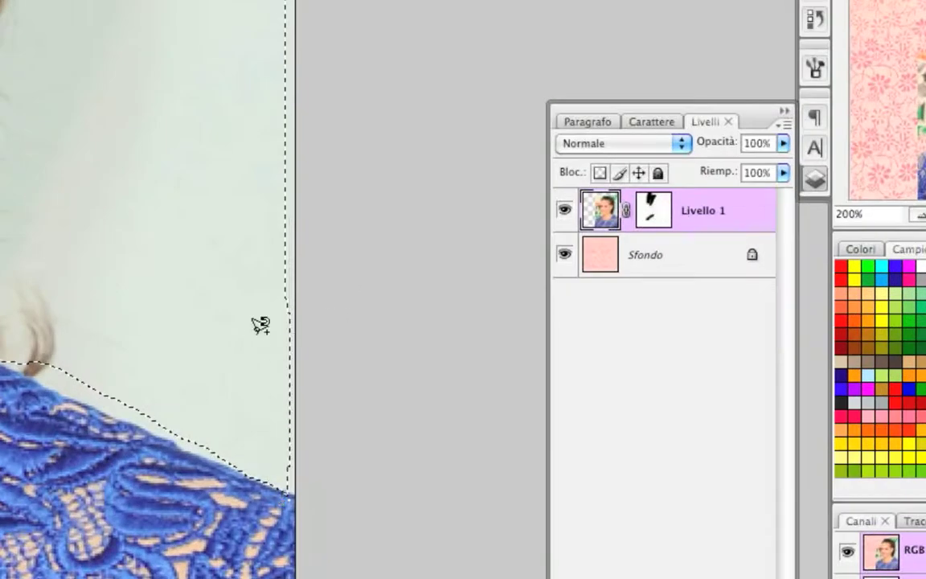
left_click(661, 223)
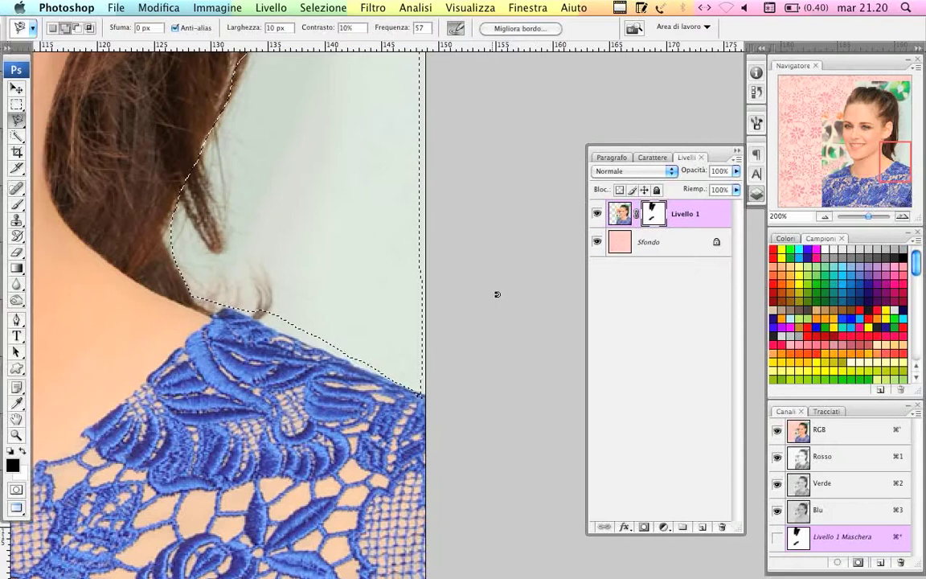
- Fill the selected backdrop beside the hair with black on the mask, then reset black as foreground
key("super+minus")
key("super+minus")
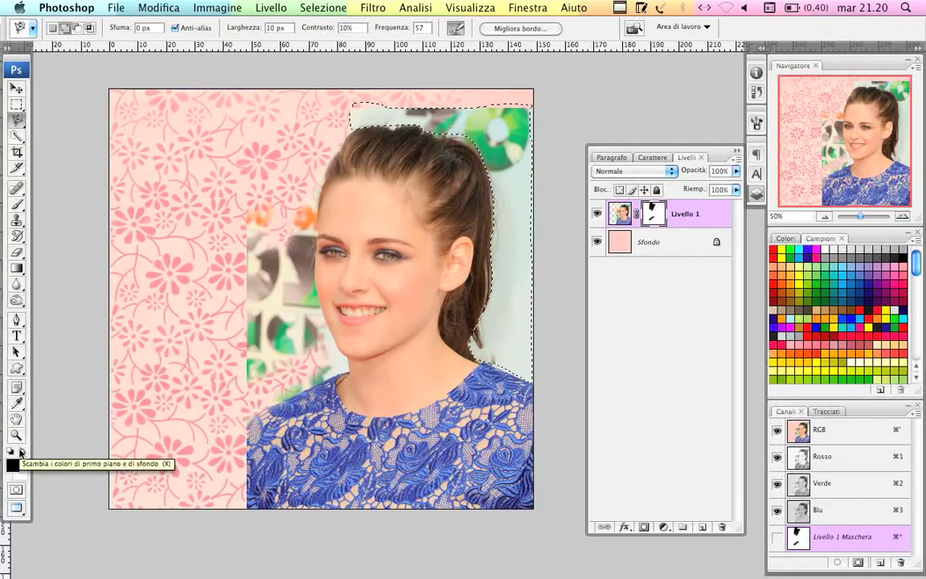
left_click(21, 452)
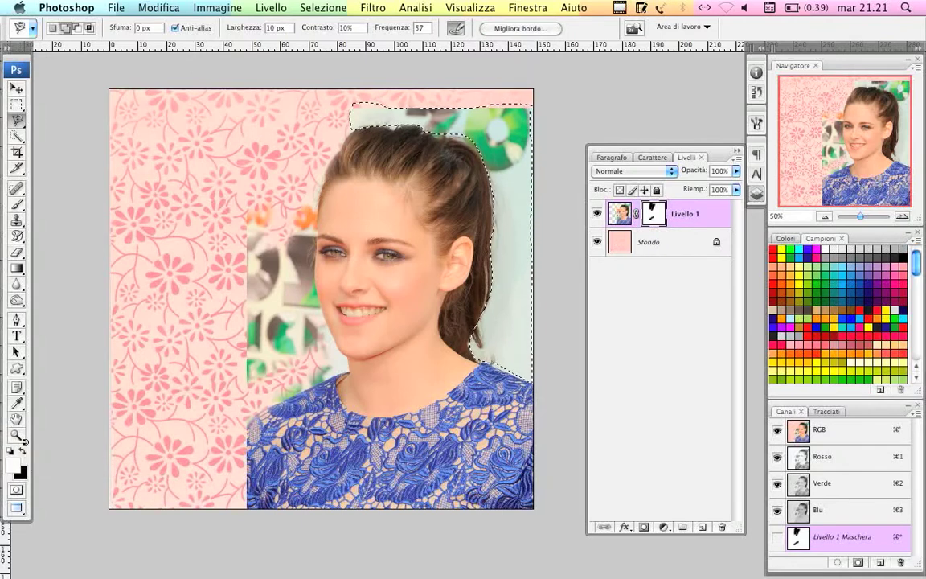
key("BackSpace")
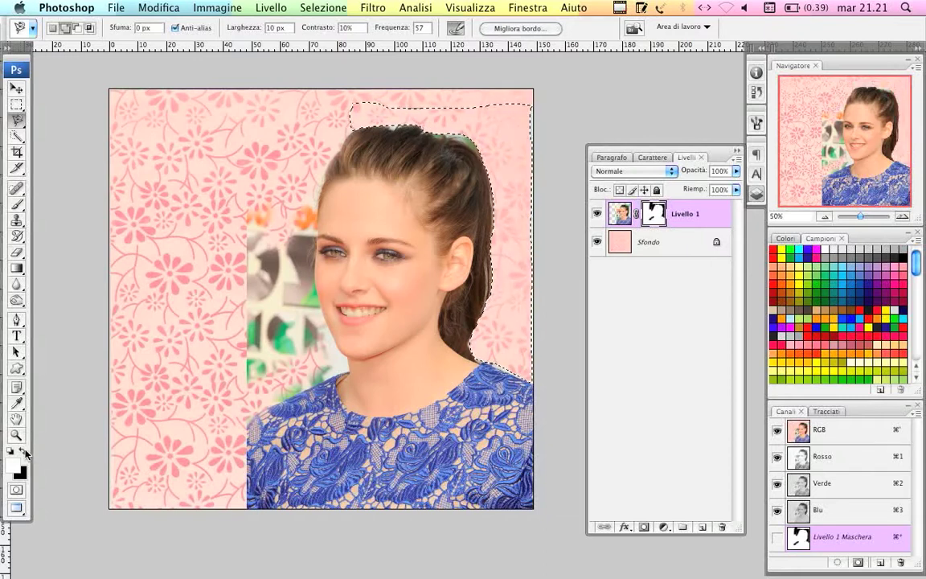
left_click(24, 450)
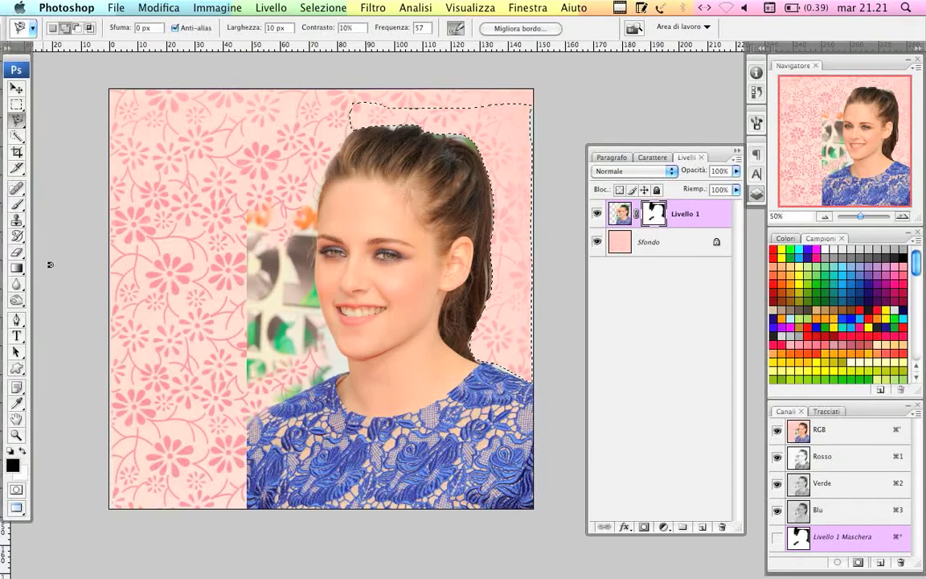
- Deselect and return to the Brush, undoing an accidental shift of the photo layer
key("super+d")
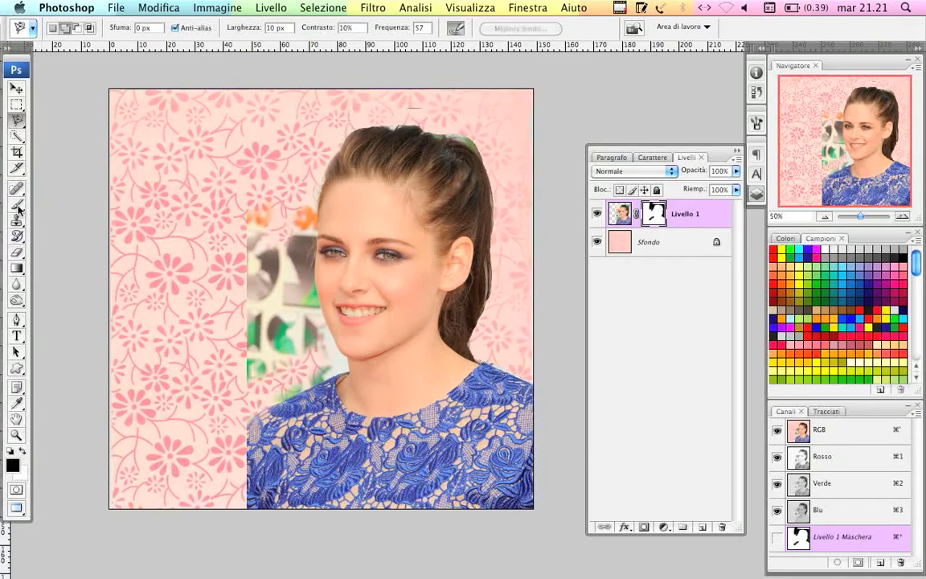
left_click(18, 205)
key("v")
left_click_drag(487, 157, 442, 159)
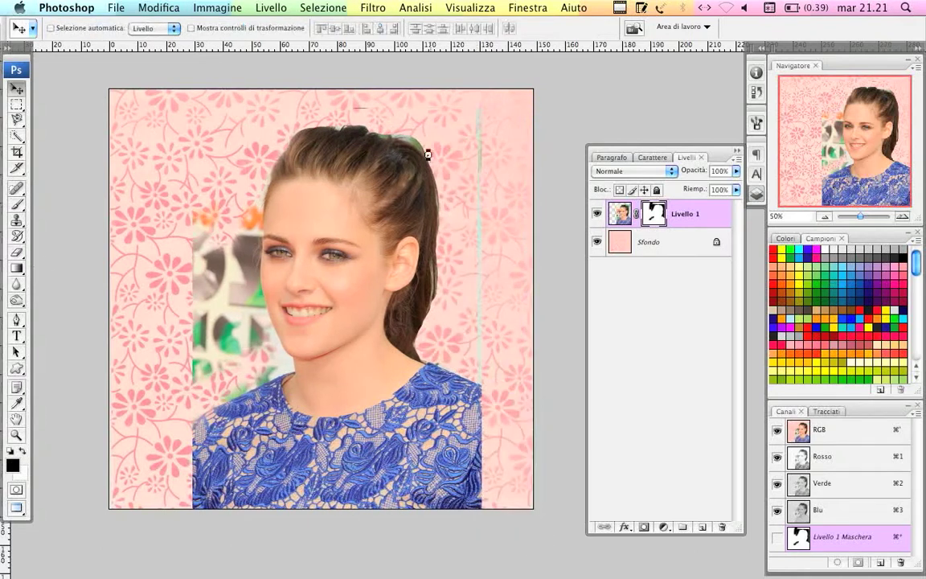
key("super+z")
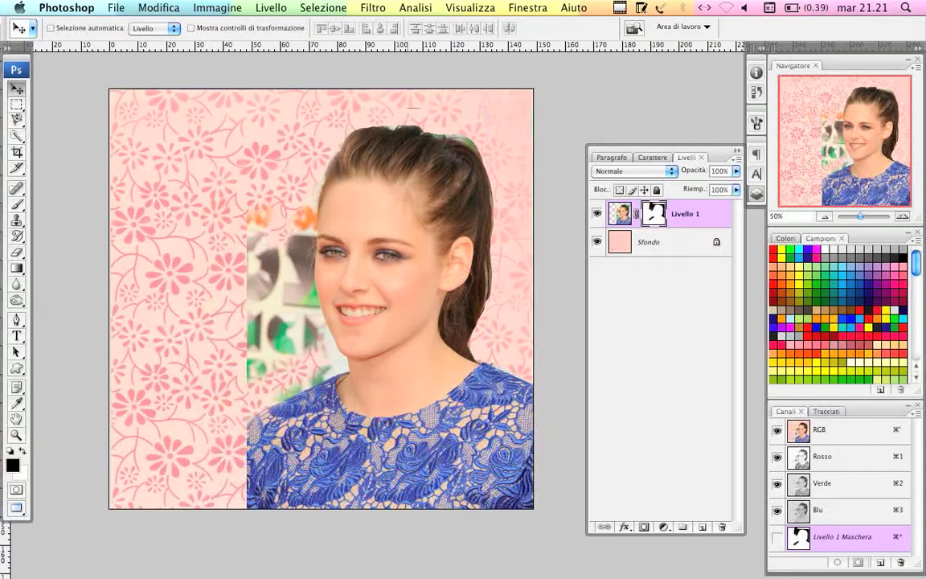
key("b")
- Paint black on the mask over the green patch by the hair and backdrop left of face, neck and dress
left_click_drag(456, 124, 462, 149)
mouse_move(274, 331)
left_mouse_down()
mouse_move(283, 181)
mouse_move(233, 274)
mouse_move(241, 202)
mouse_move(246, 410)
left_mouse_up()
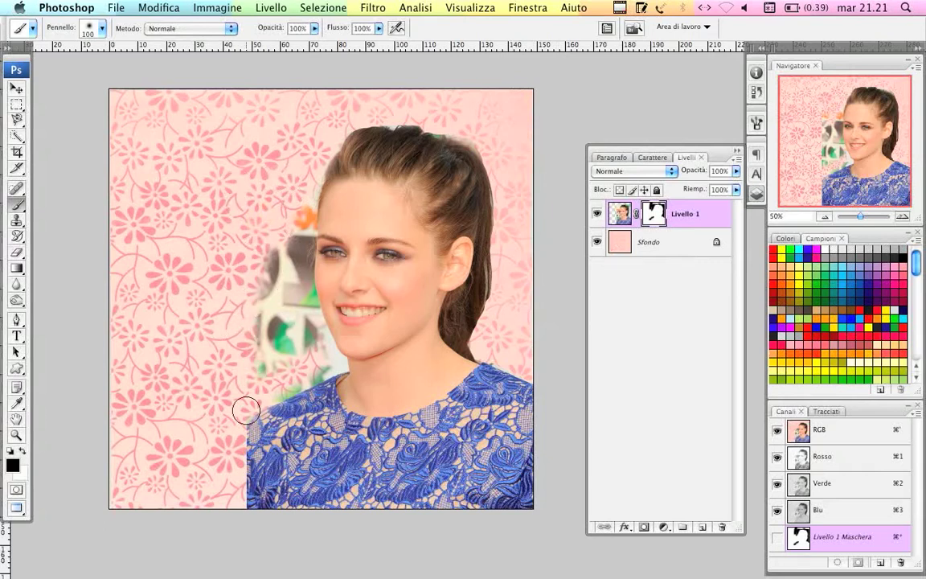
mouse_move(248, 373)
left_mouse_down()
mouse_move(334, 361)
mouse_move(300, 301)
mouse_move(292, 182)
mouse_move(248, 393)
mouse_move(281, 319)
mouse_move(285, 366)
left_mouse_up()
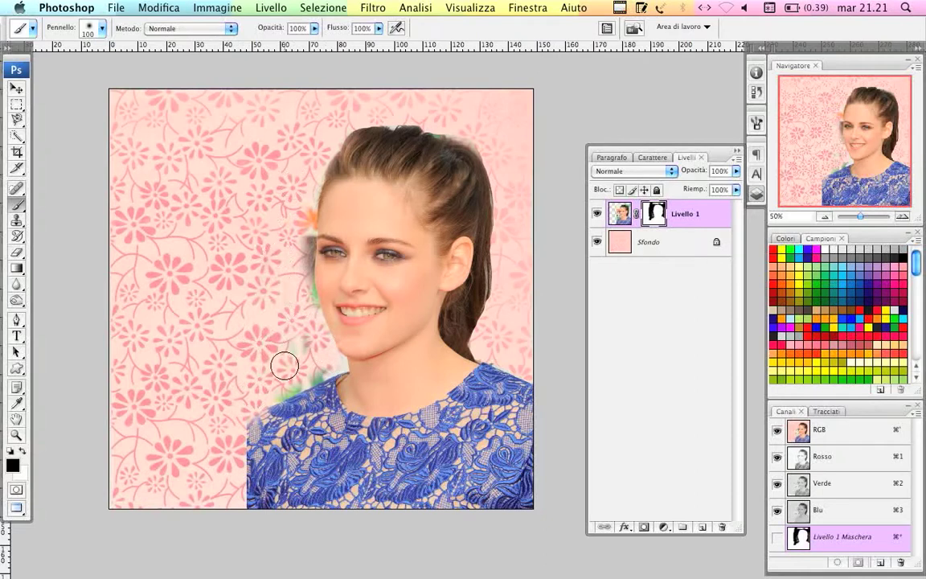
left_click_drag(285, 366, 272, 372)
mouse_move(231, 387)
left_mouse_down()
mouse_move(263, 455)
mouse_move(253, 362)
mouse_move(252, 527)
left_mouse_up()
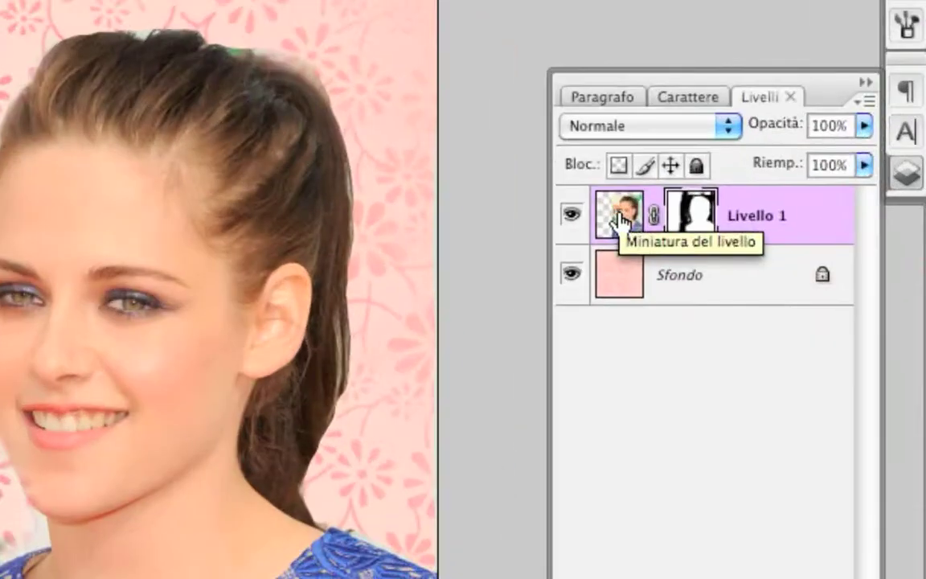
left_click(620, 213)
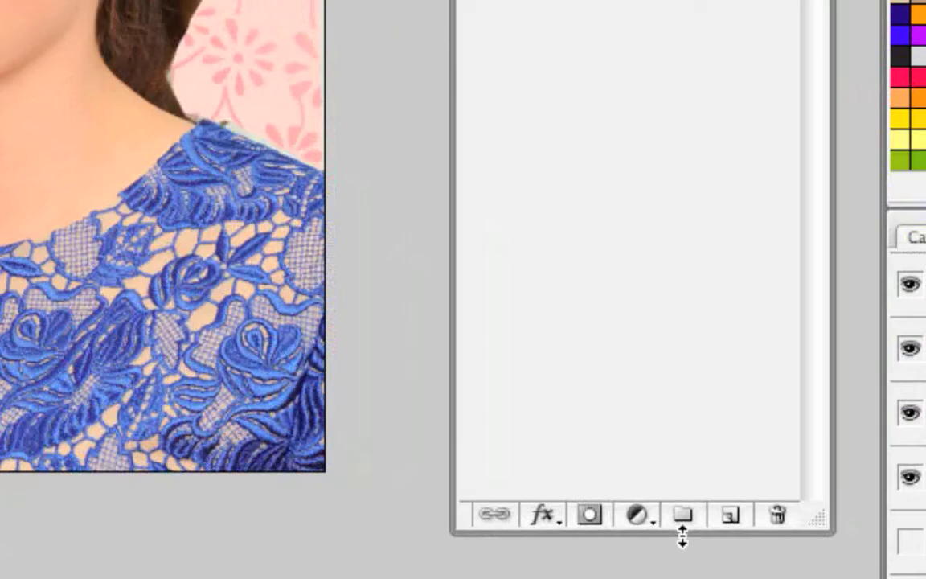
left_click(650, 513)
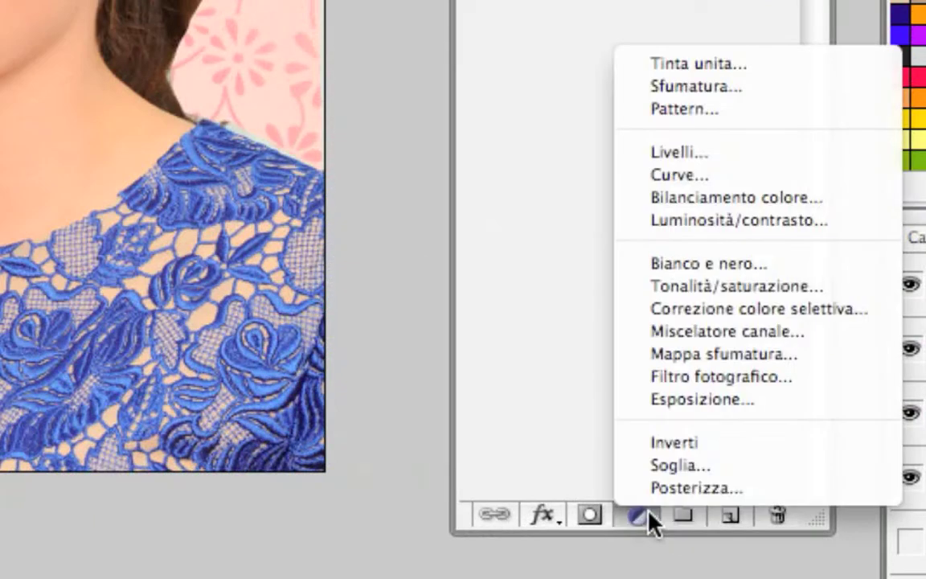
left_click(647, 522)
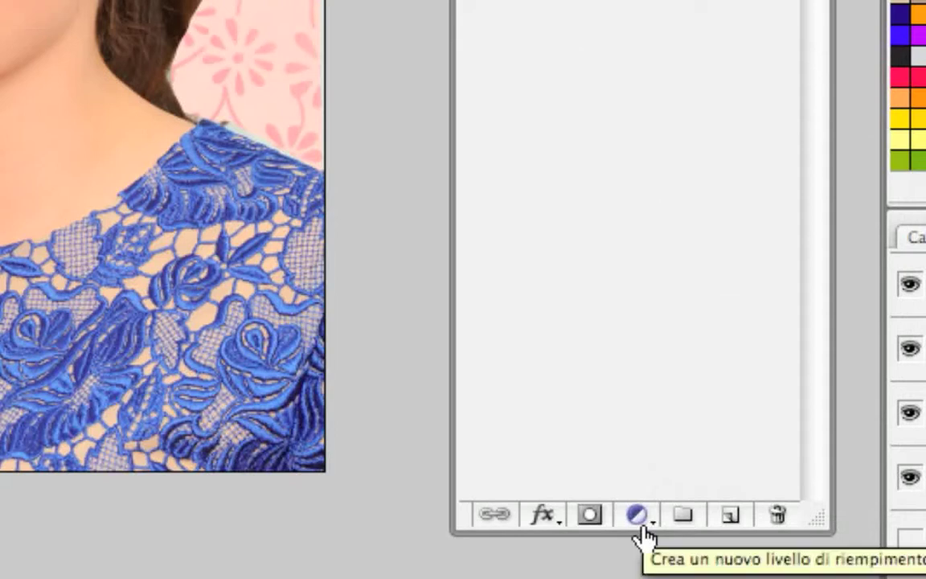
left_click(642, 515)
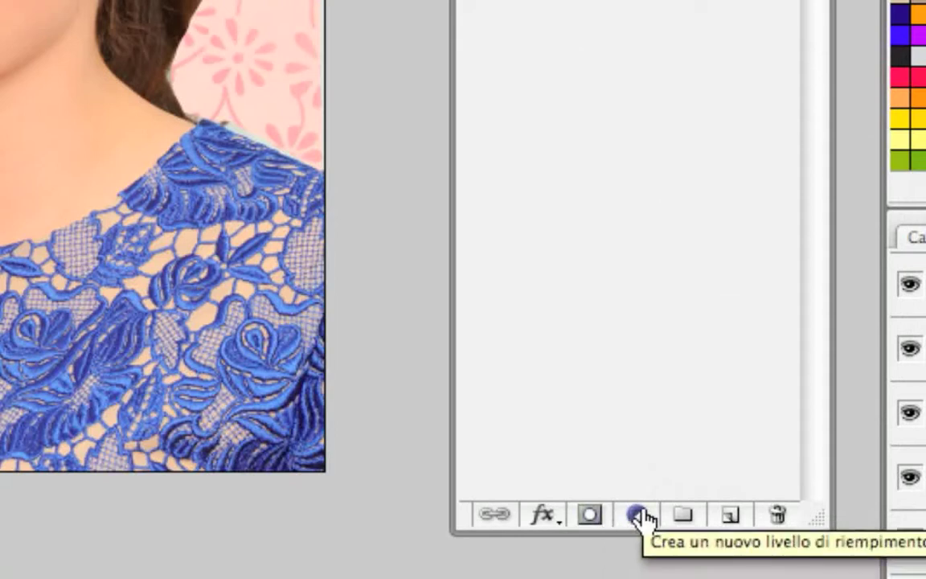
left_click(639, 514)
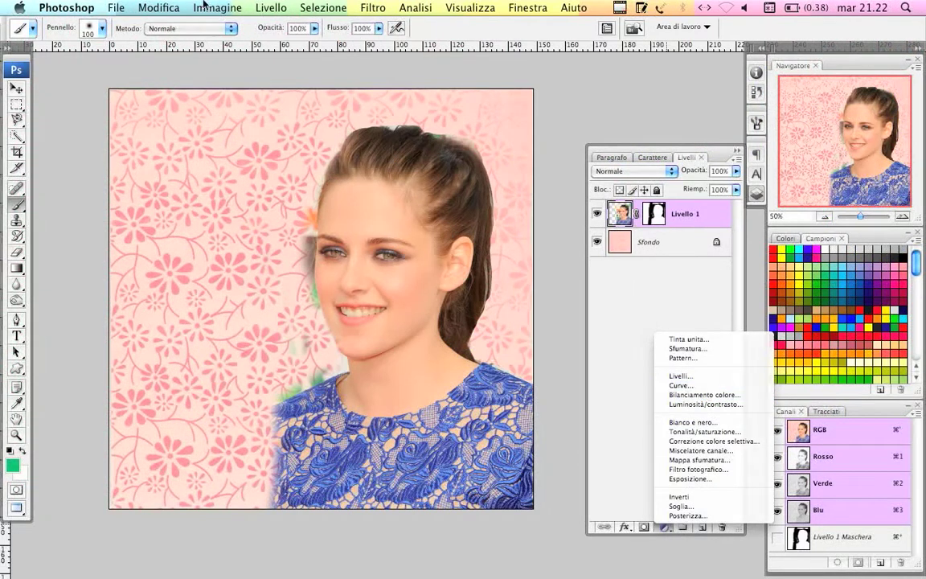
left_click(203, 7)
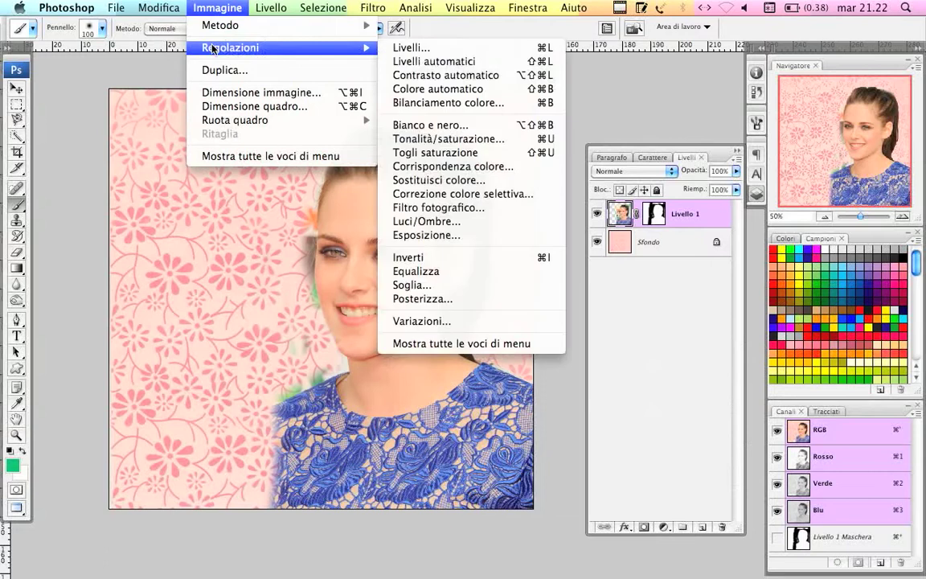
mouse_move(231, 47)
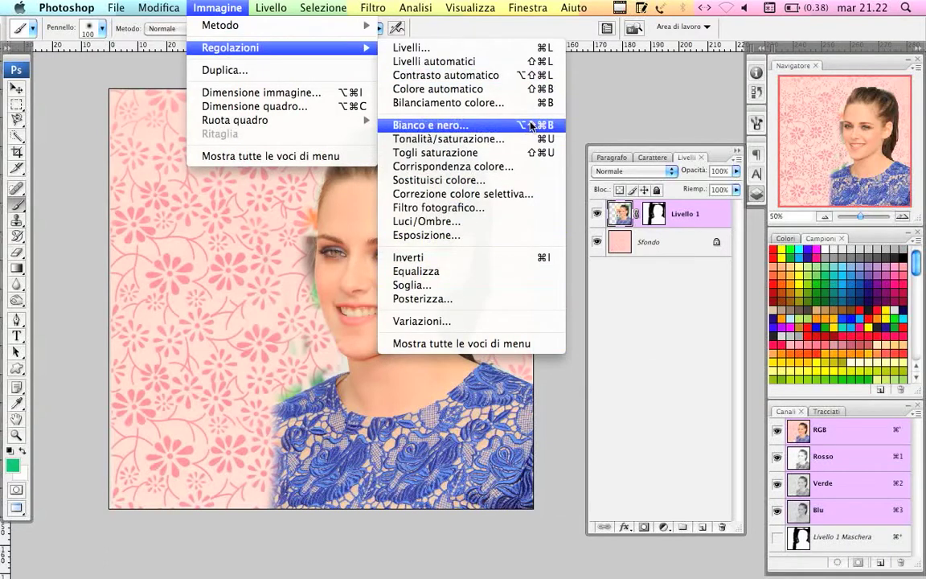
left_click(477, 132)
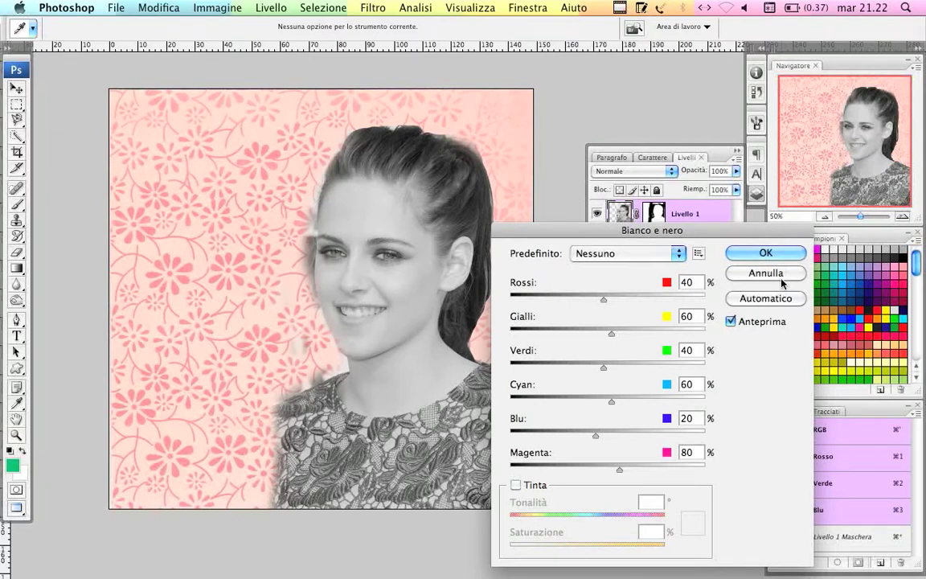
left_click(780, 277)
key("b")
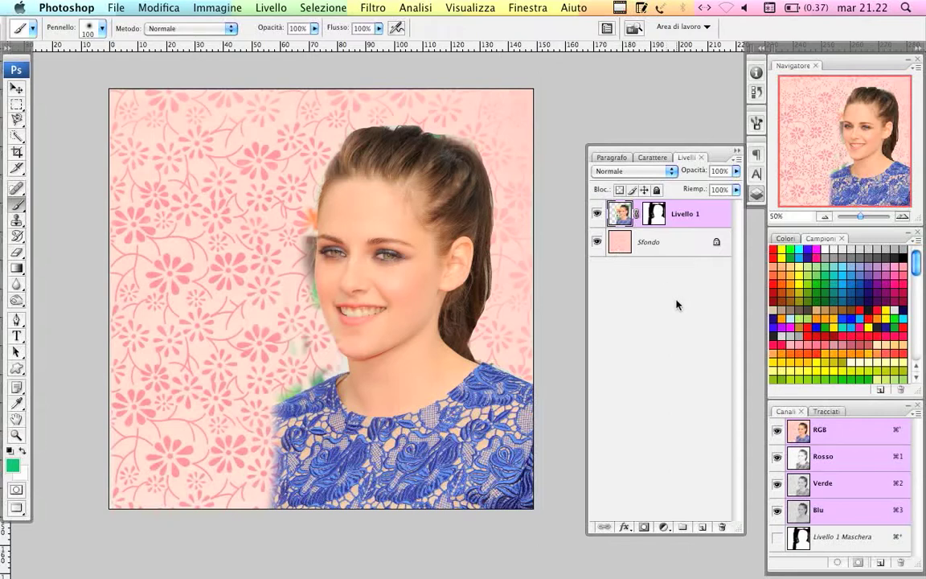
- Add a Bianco e nero adjustment layer with default settings, discarding an accidental Color Balance
left_click(664, 529)
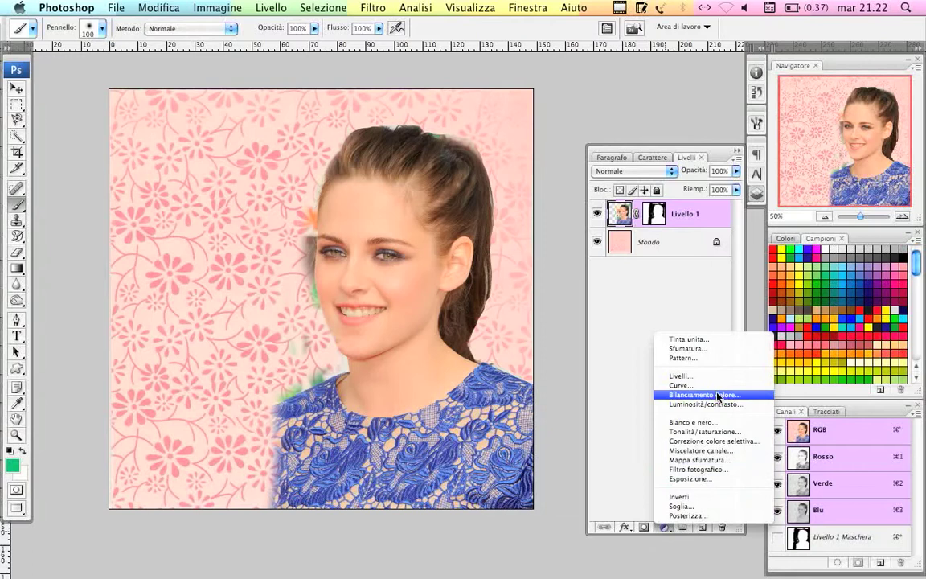
left_click(719, 395)
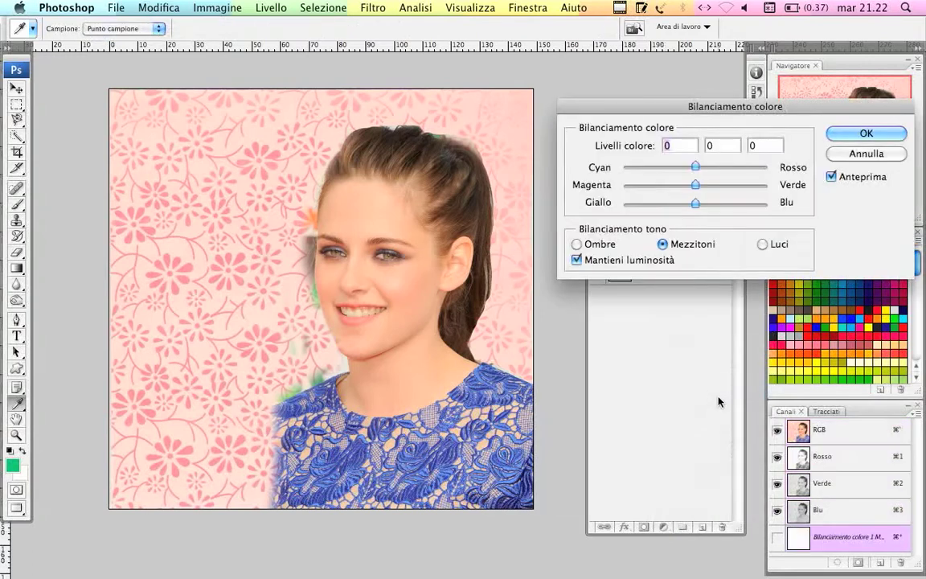
left_click(864, 152)
key("b")
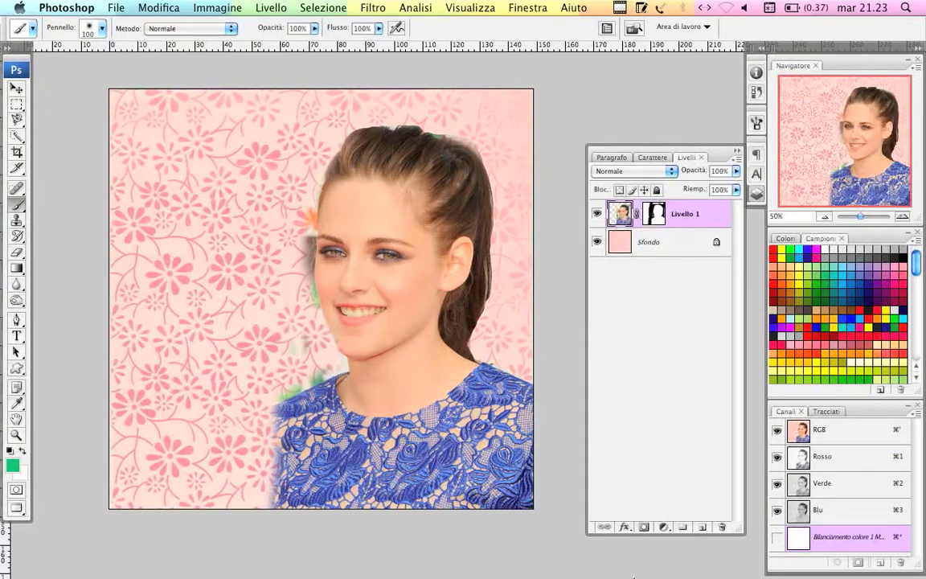
left_click(664, 526)
left_click(637, 377)
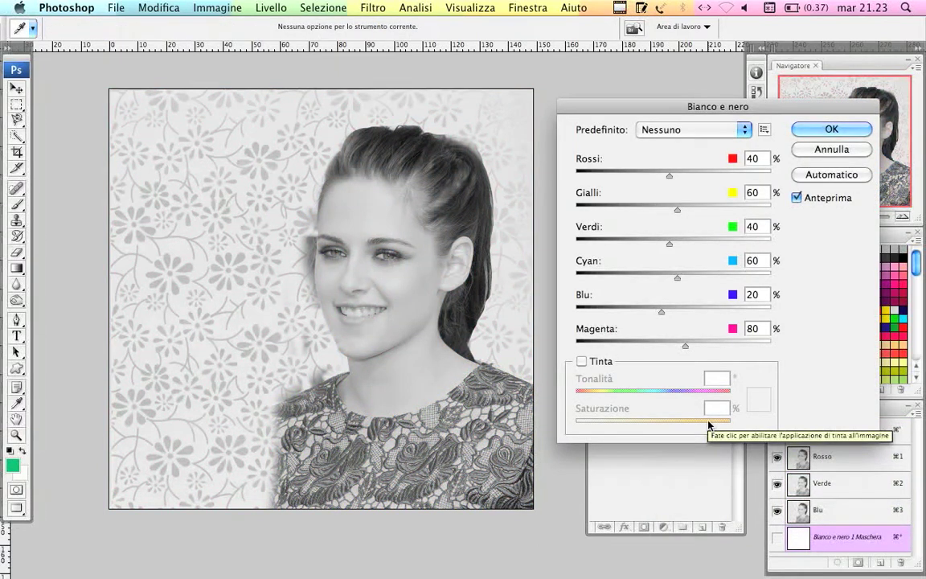
left_click(801, 130)
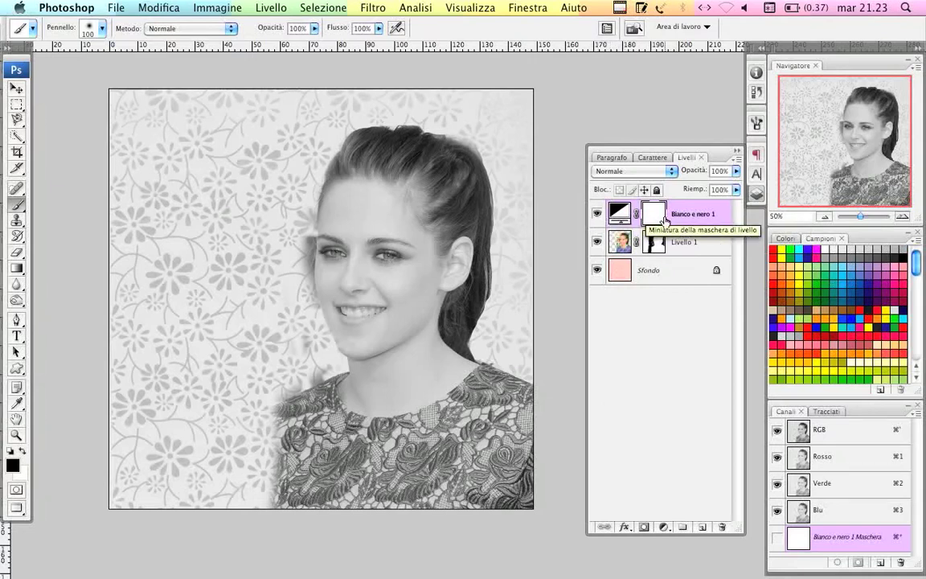
- Test the adjustment mask with black and white fills, leave it white, and deselect
left_click(23, 453)
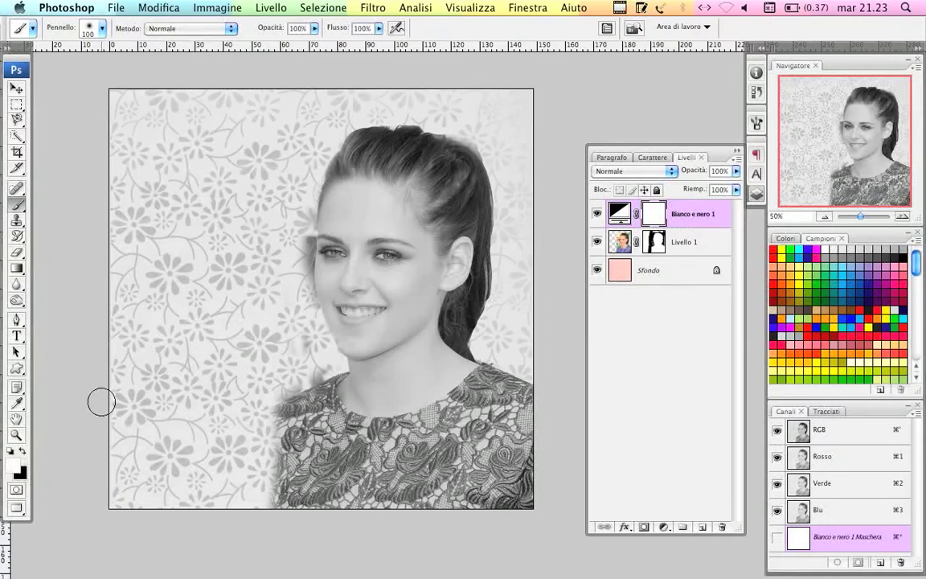
key("super+a")
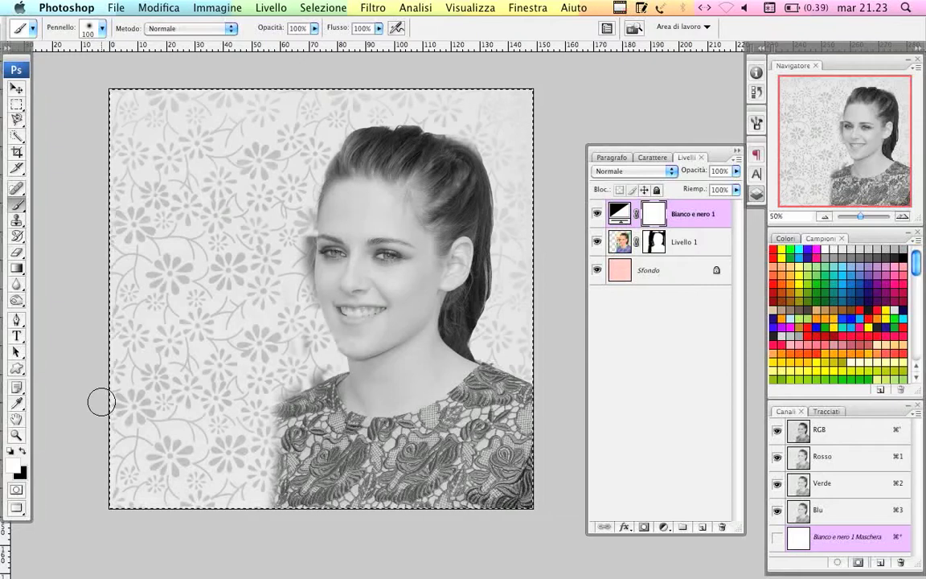
key("super+BackSpace")
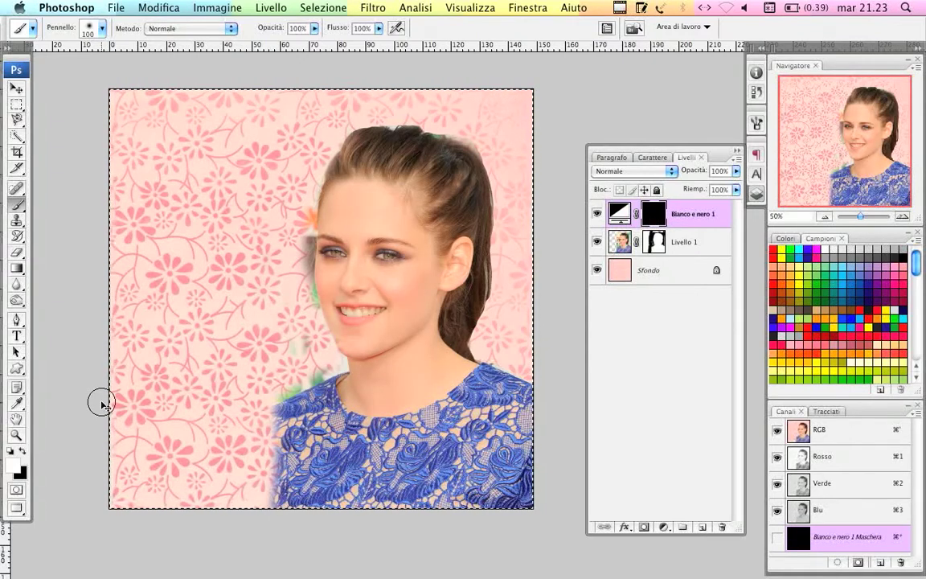
key("alt+BackSpace")
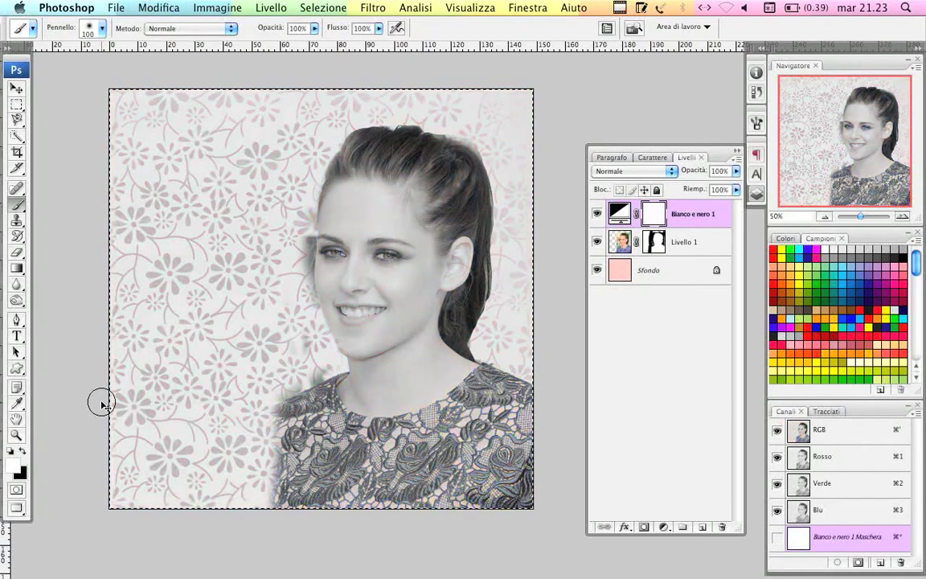
key("ctrl+BackSpace")
key("alt+BackSpace")
key("ctrl+d")
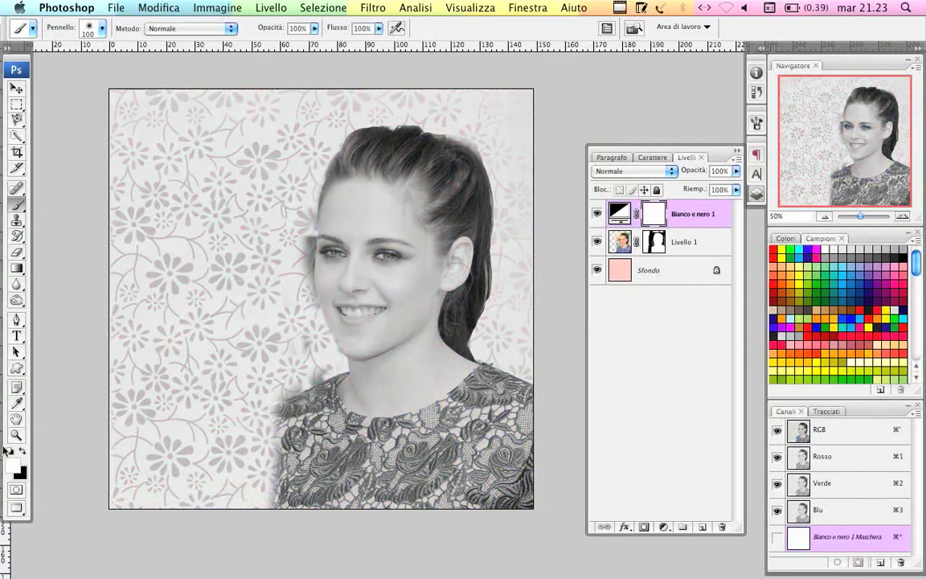
key("x")
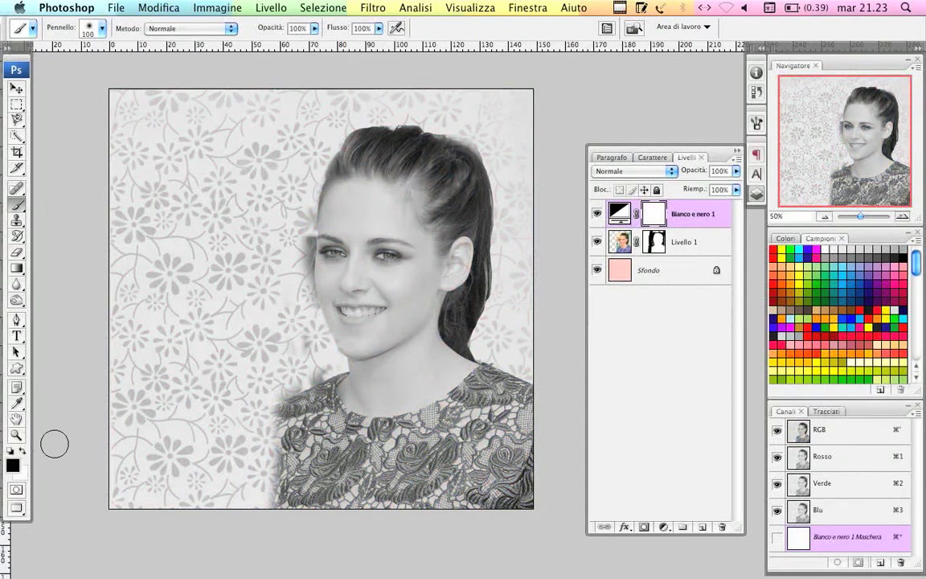
key("ctrl+plus")
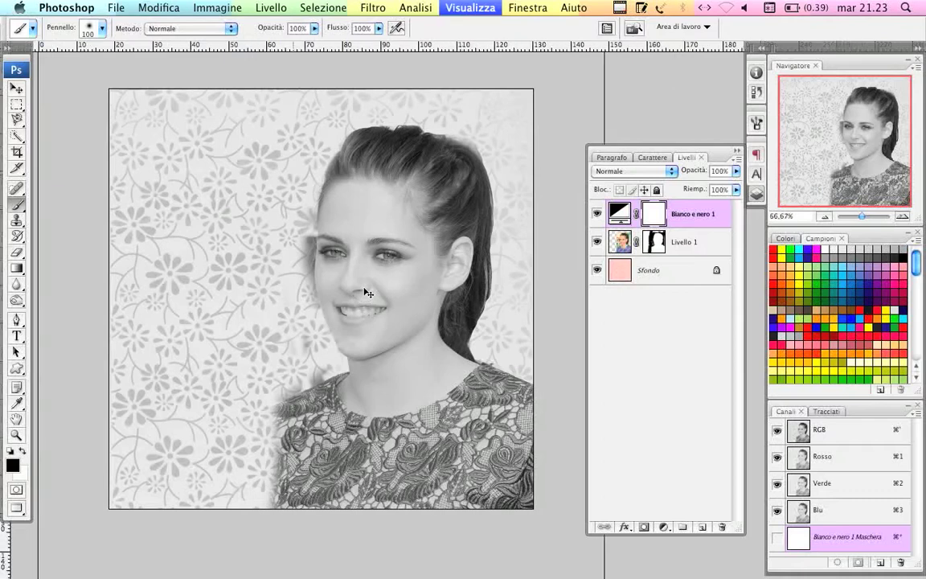
- With a 21 px brush, paint black over both eyes' makeup on the Bianco e nero mask
key("ctrl+plus")
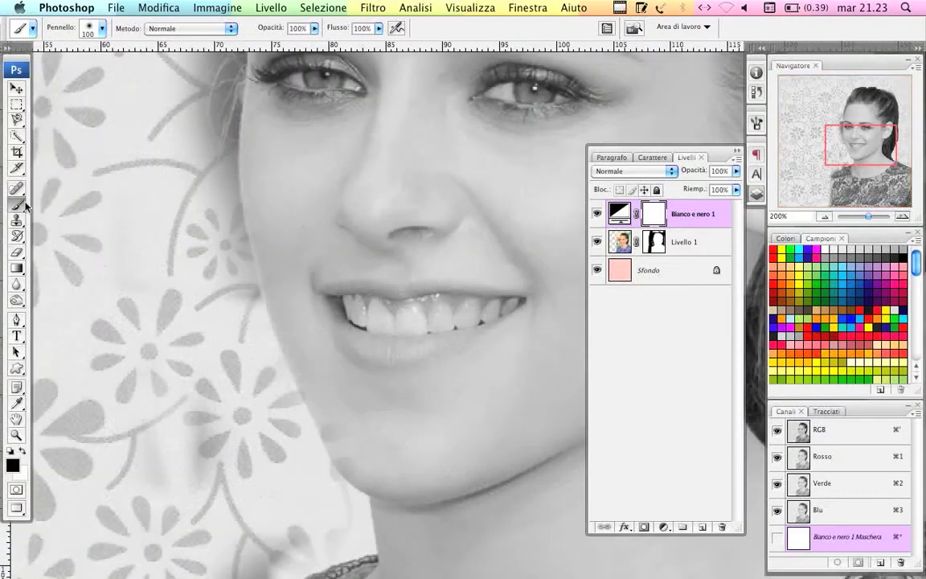
left_click(94, 32)
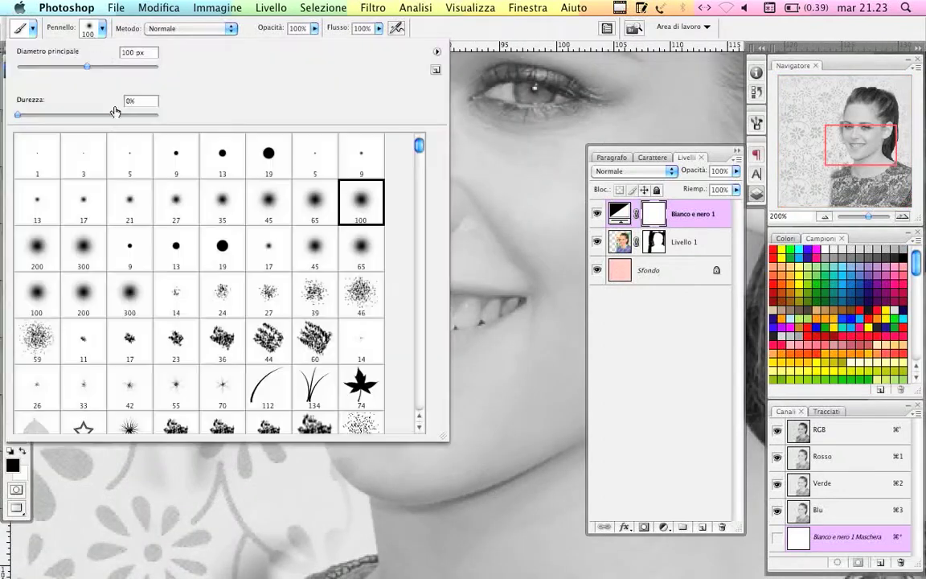
left_click(129, 193)
left_click(543, 94)
mouse_move(543, 93)
left_mouse_down()
mouse_move(462, 76)
mouse_move(528, 70)
mouse_move(461, 97)
left_mouse_up()
mouse_move(289, 84)
left_mouse_down()
mouse_move(313, 76)
mouse_move(332, 87)
mouse_move(286, 76)
left_mouse_up()
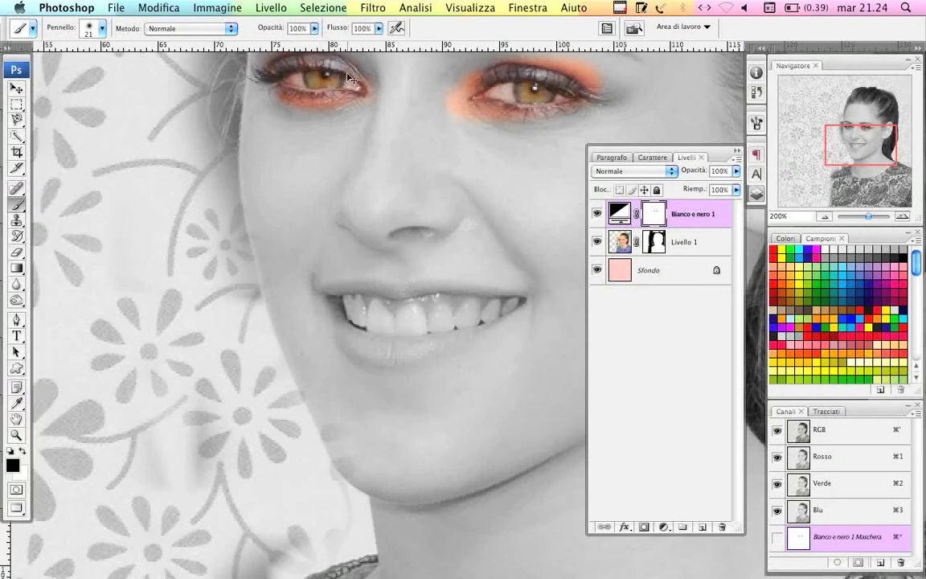
key("ctrl+minus")
key("ctrl+minus")
key("ctrl+minus")
left_click_drag(385, 115, 211, 102)
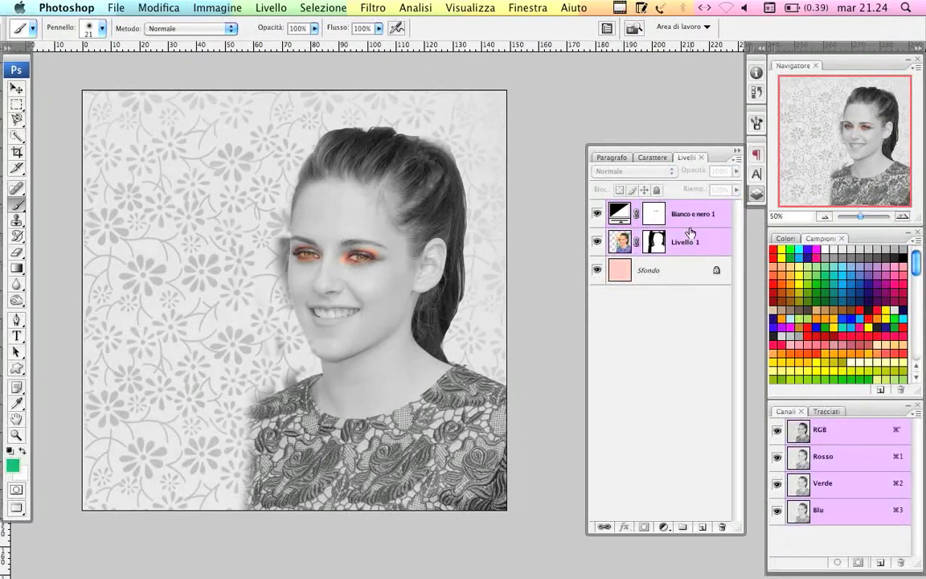
- Clip Bianco e nero 1 to Livello 1 so only the portrait stays grayscale
key("super+plus")
key("super+plus")
key("super+plus")
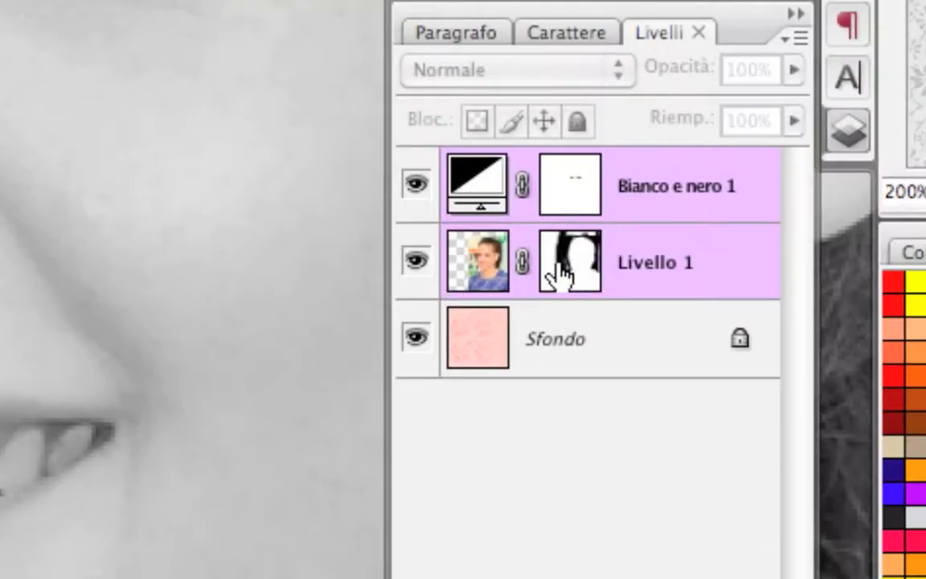
left_click(684, 224, "alt")
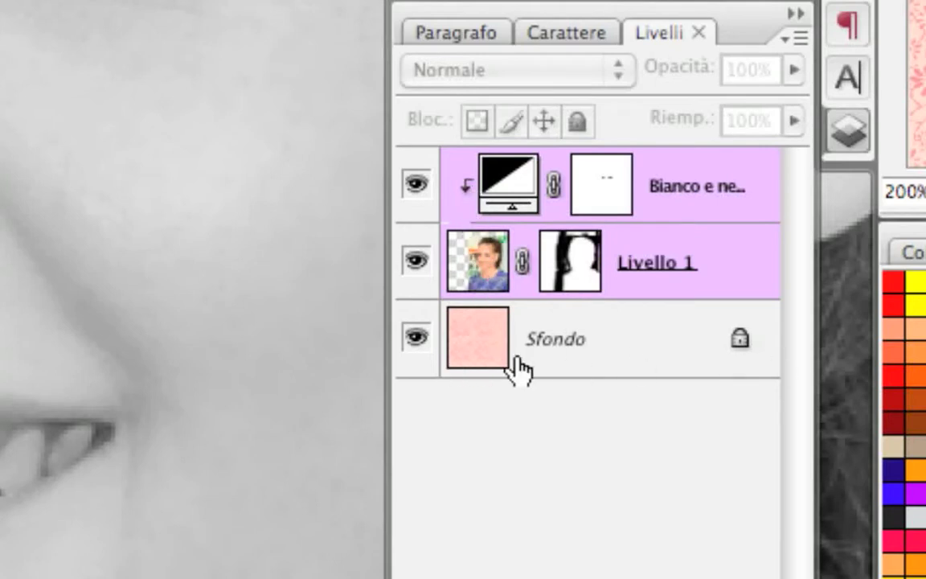
key("ctrl+0")
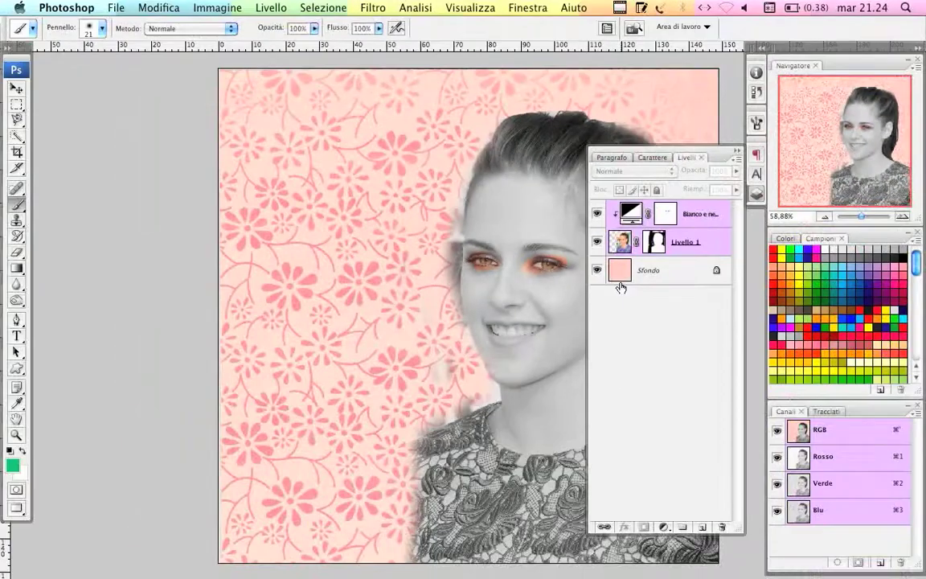
left_click_drag(503, 354, 369, 363)
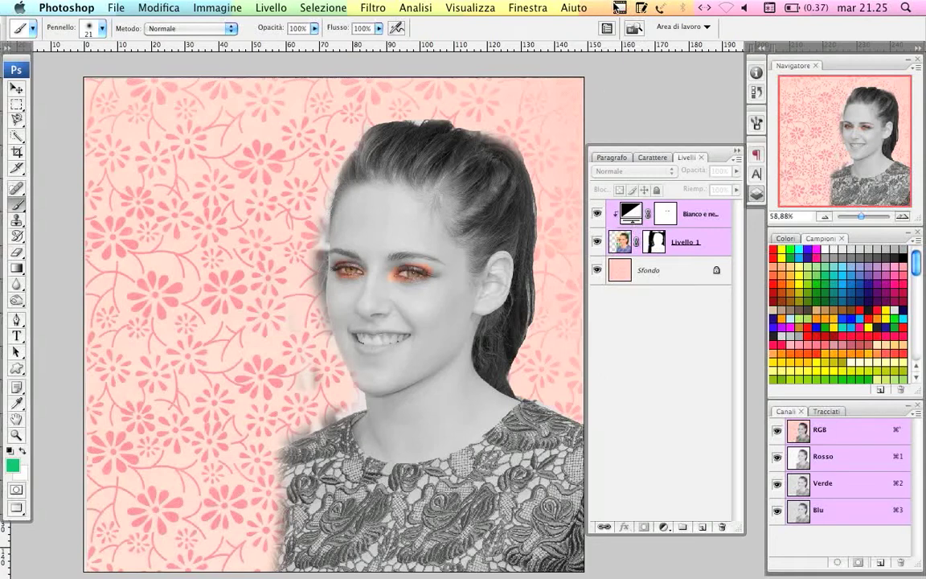
left_click(618, 8)
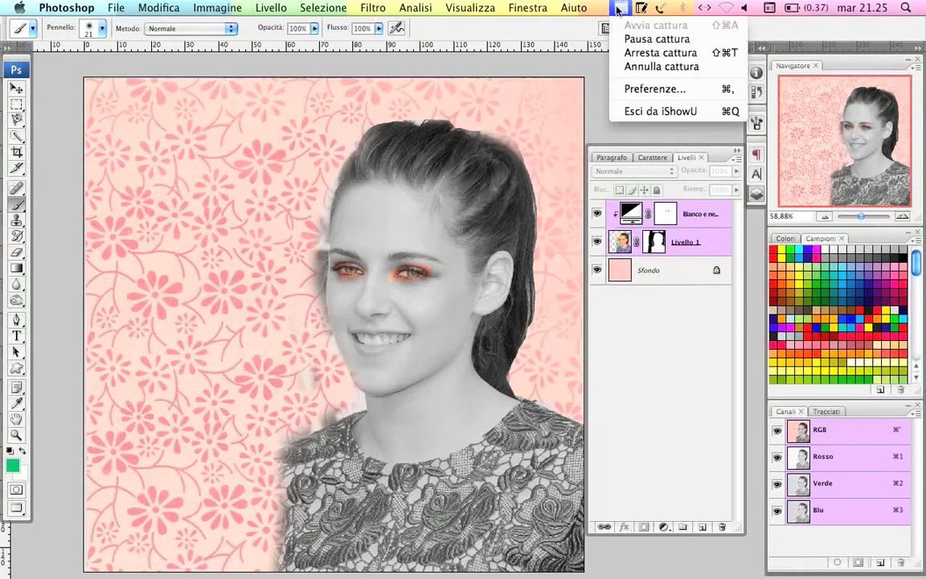
left_click(631, 53)
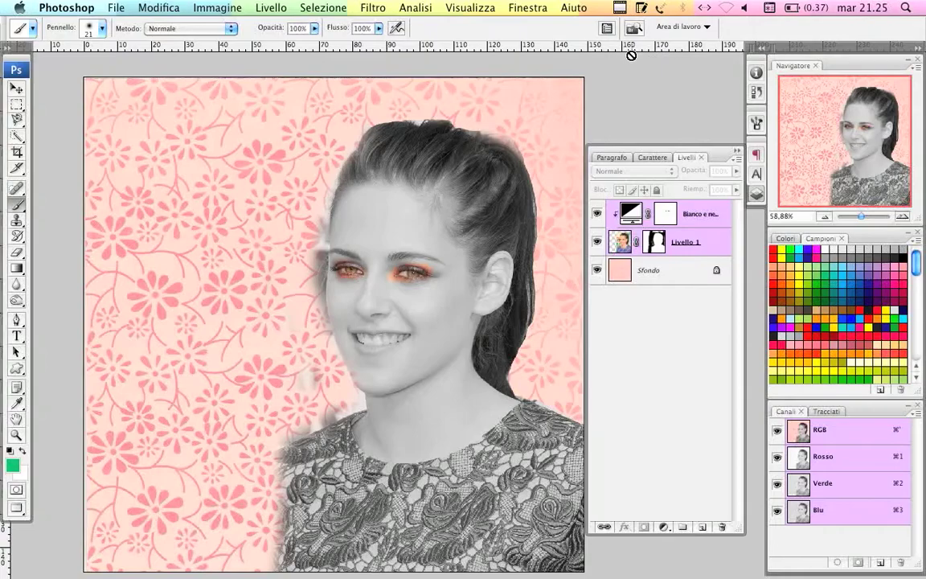